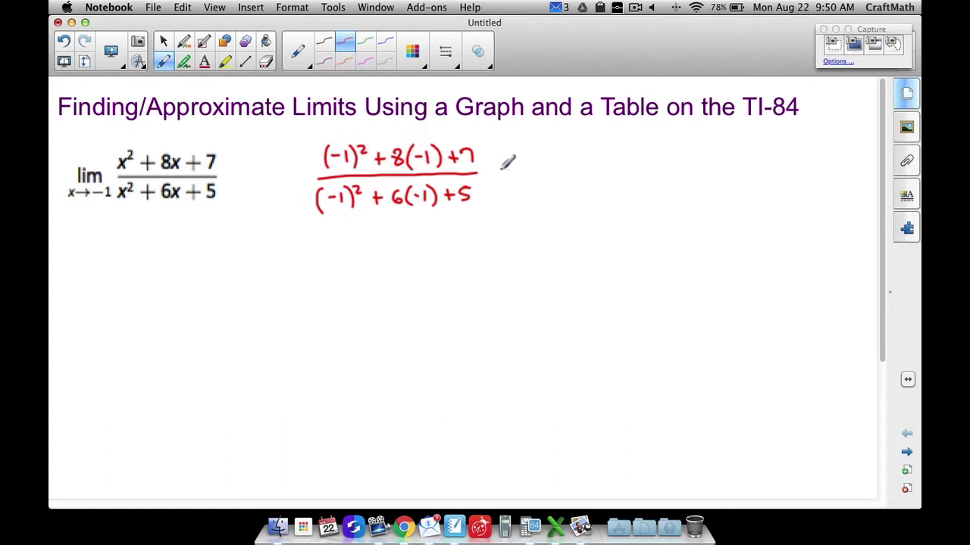
# - Handwrite an equals sign and the simplified fraction (1 − 8 + 7)/(1 − 6 + 5) after the substituted expression
pyautogui.moveTo(493, 170); pyautogui.dragTo(503, 170)
pyautogui.moveTo(493, 177); pyautogui.dragTo(528, 171)
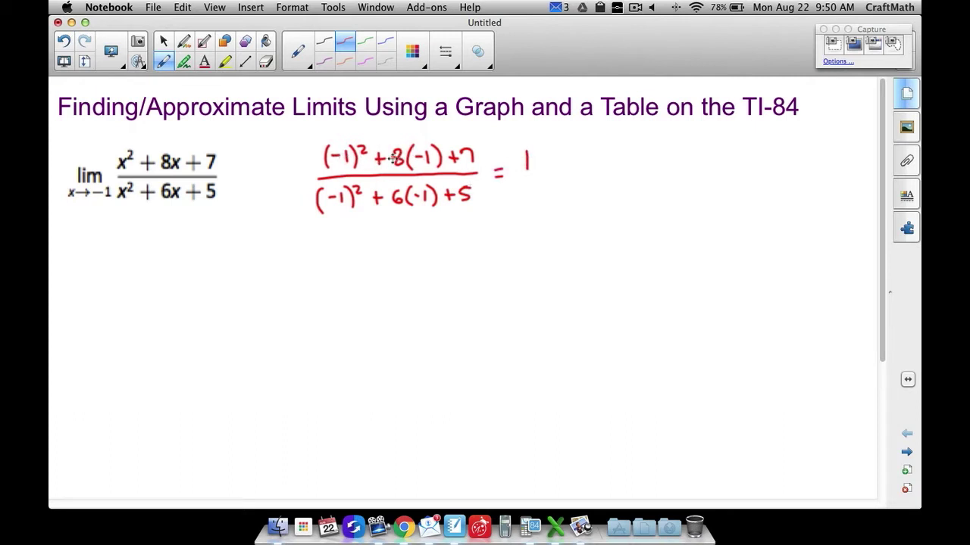
pyautogui.moveTo(539, 161); pyautogui.dragTo(546, 161)
pyautogui.moveTo(559, 150)
pyautogui.mouseDown()
pyautogui.moveTo(556, 159)
pyautogui.moveTo(559, 151)
pyautogui.moveTo(580, 157)
pyautogui.mouseUp()
pyautogui.moveTo(574, 151)
pyautogui.mouseDown()
pyautogui.moveTo(574, 164)
pyautogui.moveTo(592, 165)
pyautogui.mouseUp()
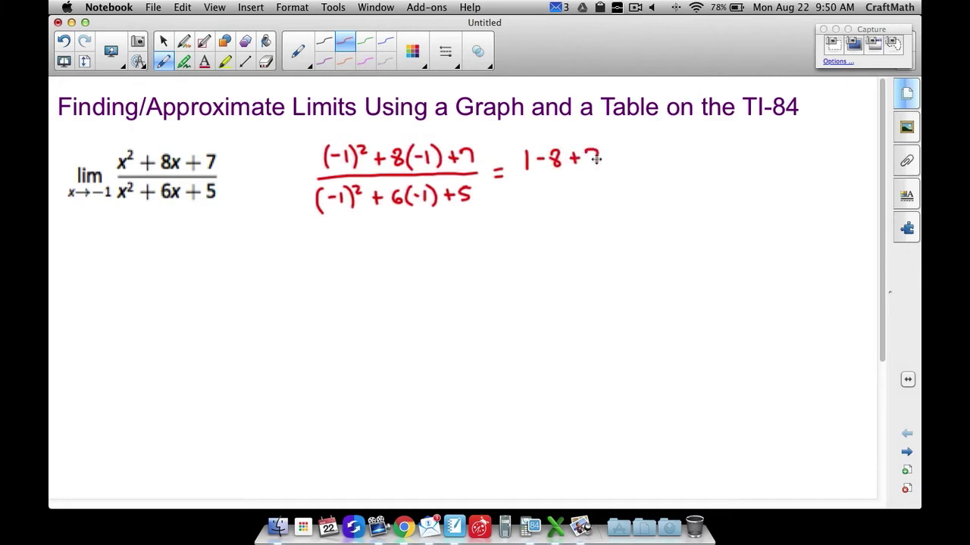
pyautogui.moveTo(516, 175); pyautogui.dragTo(603, 175)
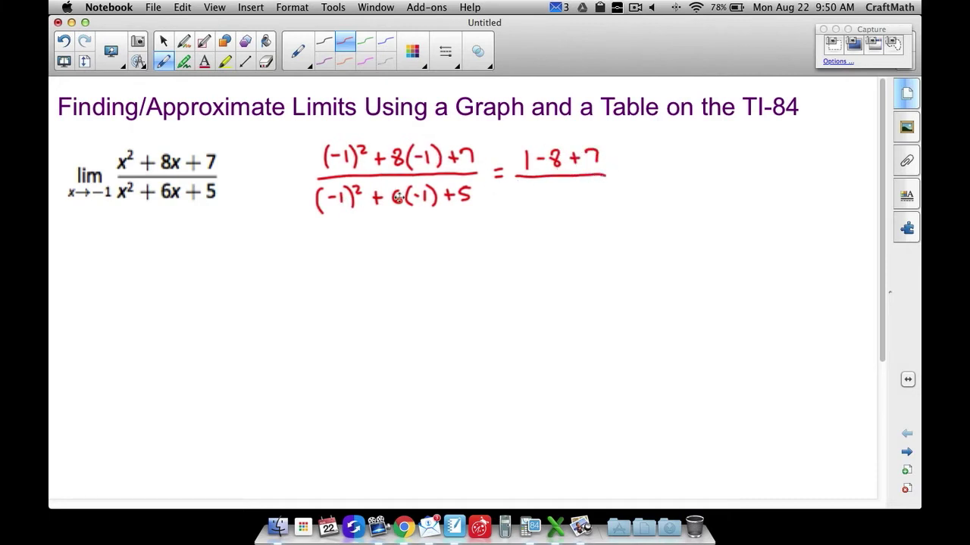
pyautogui.moveTo(526, 189)
pyautogui.mouseDown()
pyautogui.moveTo(525, 203)
pyautogui.moveTo(584, 194)
pyautogui.mouseUp()
pyautogui.moveTo(578, 188)
pyautogui.mouseDown()
pyautogui.moveTo(578, 201)
pyautogui.moveTo(590, 199)
pyautogui.mouseUp()
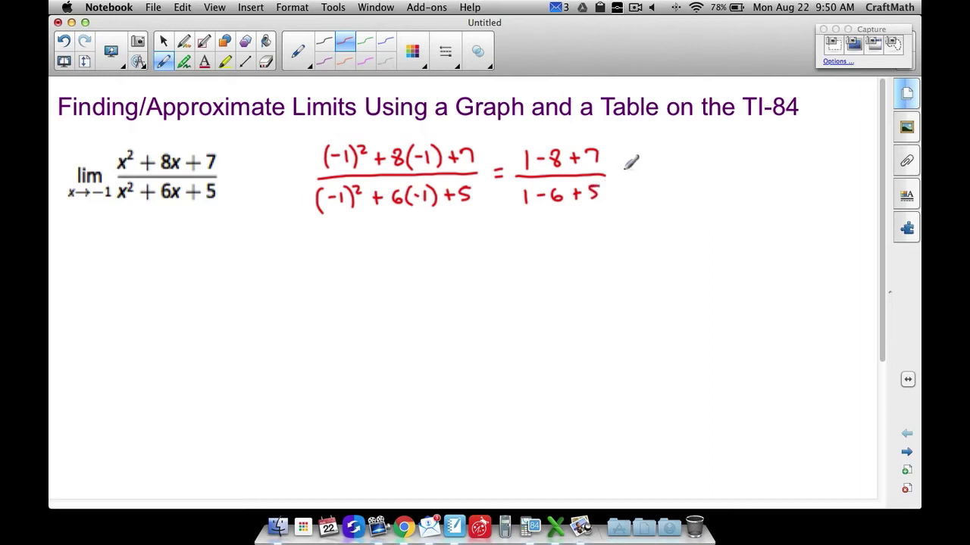
# - Handwrite the result = 0/0 and label it "indeterminate" with an arrow pointing to the fraction
pyautogui.moveTo(624, 169); pyautogui.dragTo(634, 170)
pyautogui.moveTo(624, 178); pyautogui.dragTo(635, 177)
pyautogui.moveTo(664, 153)
pyautogui.mouseDown()
pyautogui.moveTo(664, 168)
pyautogui.moveTo(681, 172)
pyautogui.mouseUp()
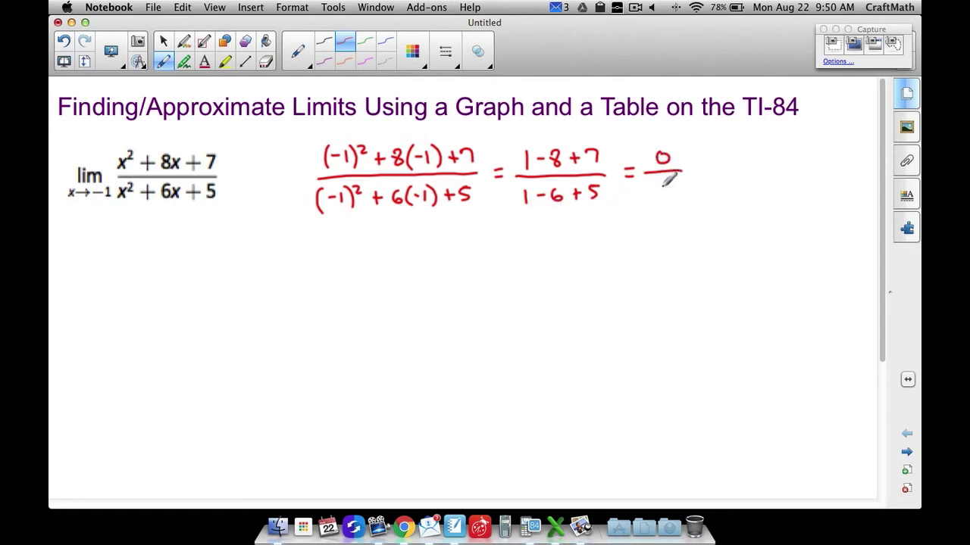
pyautogui.moveTo(664, 183)
pyautogui.mouseDown()
pyautogui.moveTo(696, 194)
pyautogui.moveTo(732, 188)
pyautogui.mouseUp()
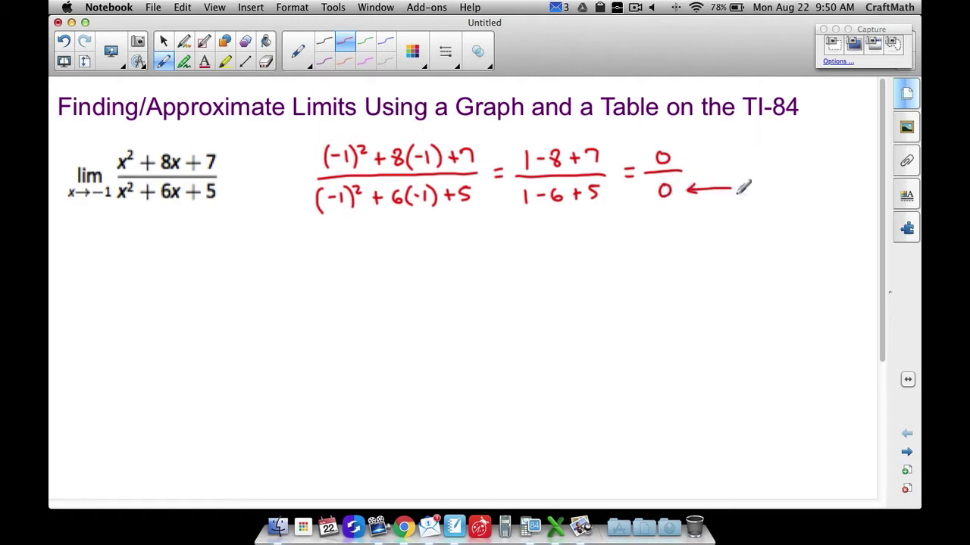
pyautogui.moveTo(740, 185)
pyautogui.mouseDown()
pyautogui.moveTo(815, 192)
pyautogui.moveTo(826, 180)
pyautogui.moveTo(872, 186)
pyautogui.mouseUp()
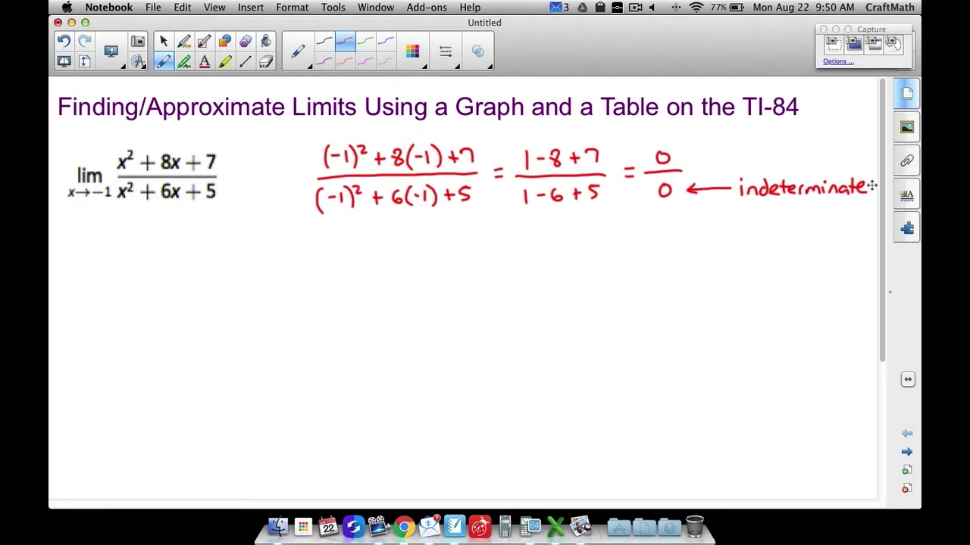
# - Switch to the TI-SmartView CE calculator, open the function editor and insert an n/d fraction template in Y1
pyautogui.click(529, 528)
pyautogui.click(541, 121)
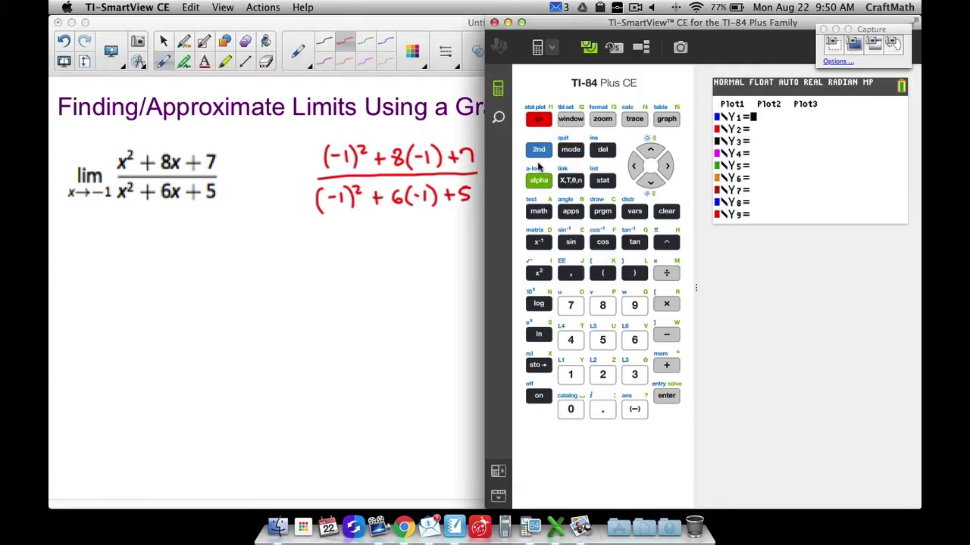
pyautogui.click(538, 180)
pyautogui.click(539, 121)
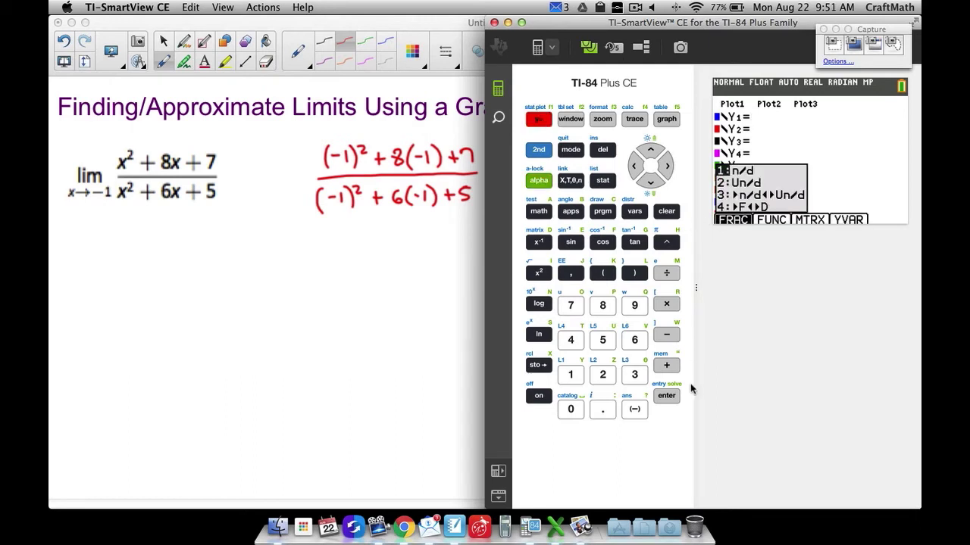
pyautogui.click(673, 397)
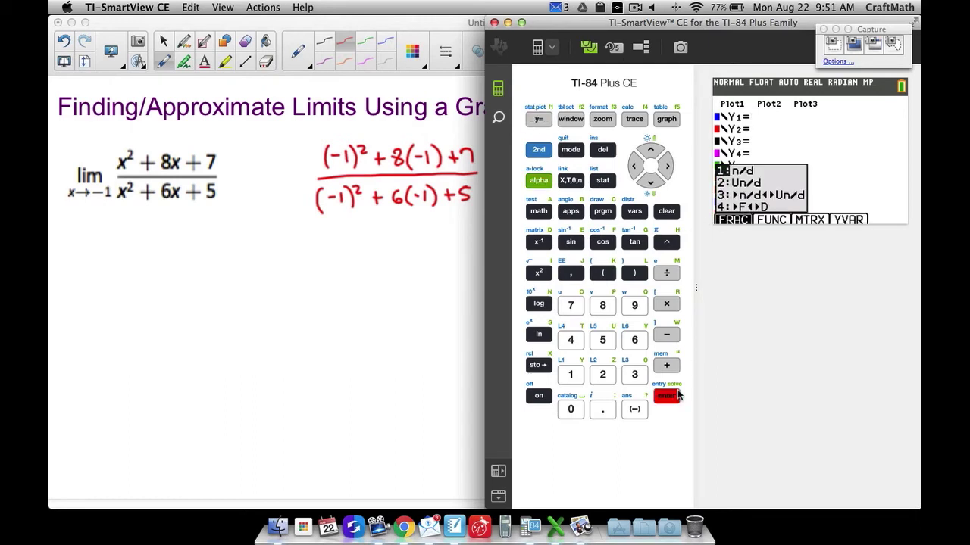
# - Enter X²+8X+7 as the numerator of the Y1 fraction
pyautogui.click(570, 181)
pyautogui.click(539, 273)
pyautogui.click(667, 365)
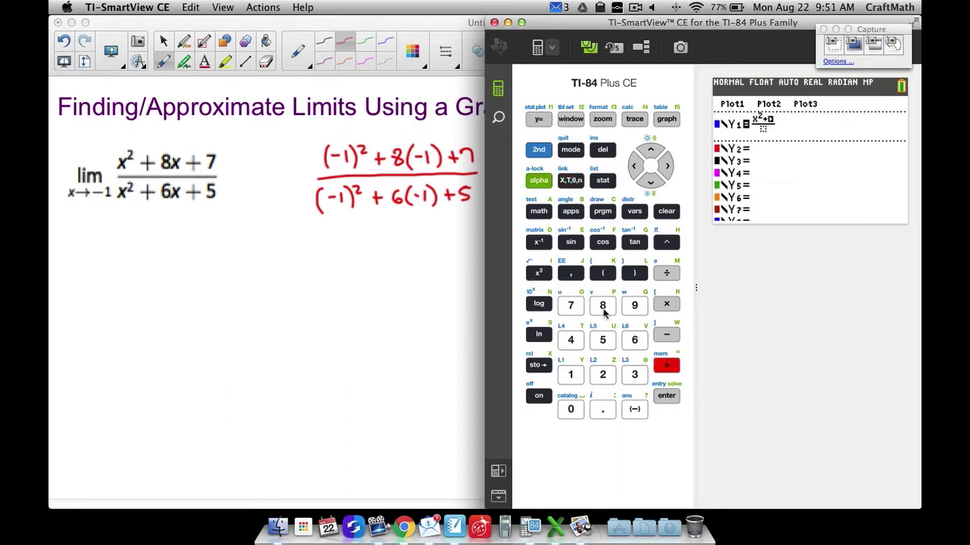
pyautogui.click(603, 305)
pyautogui.click(570, 180)
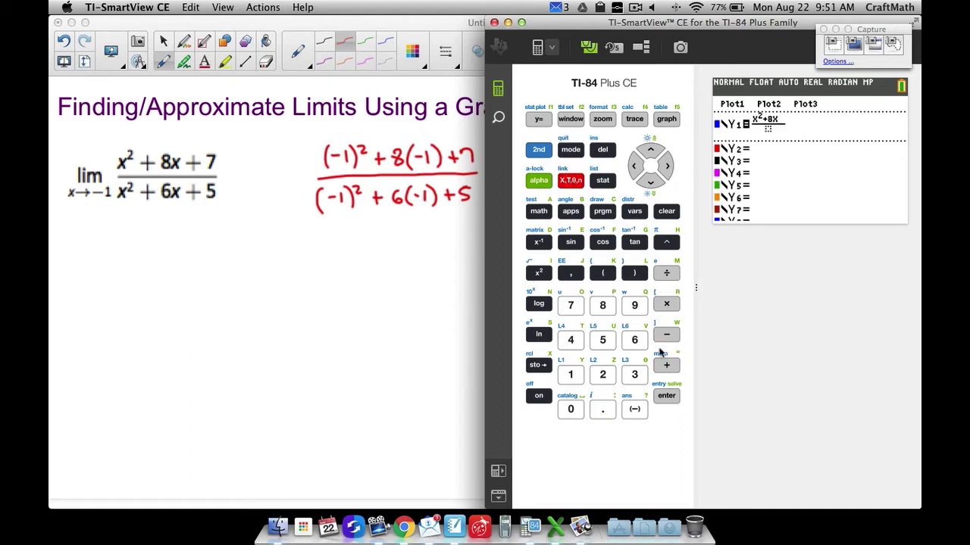
pyautogui.click(667, 365)
pyautogui.click(570, 305)
pyautogui.click(667, 396)
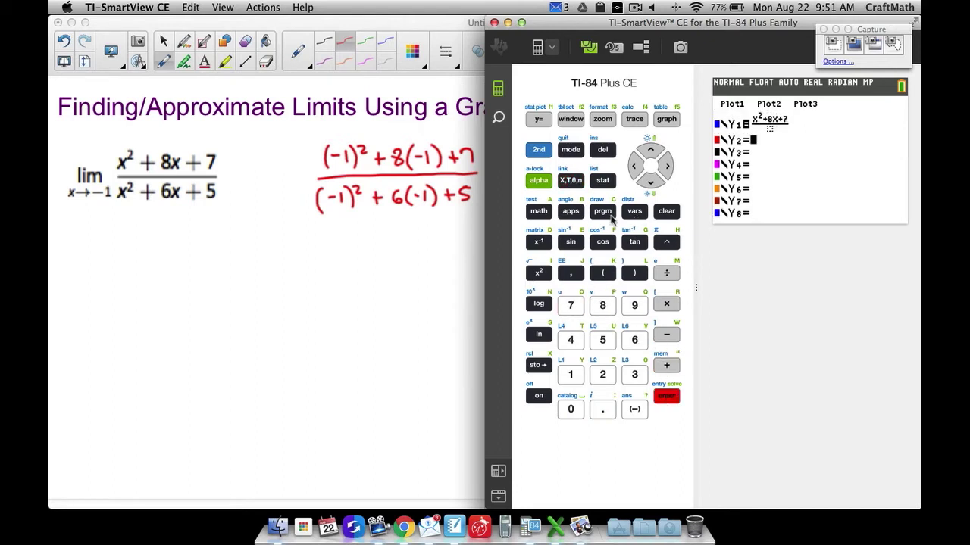
# - Return to the Y1 fraction and enter X²+6X+5 as its denominator
pyautogui.click(653, 150)
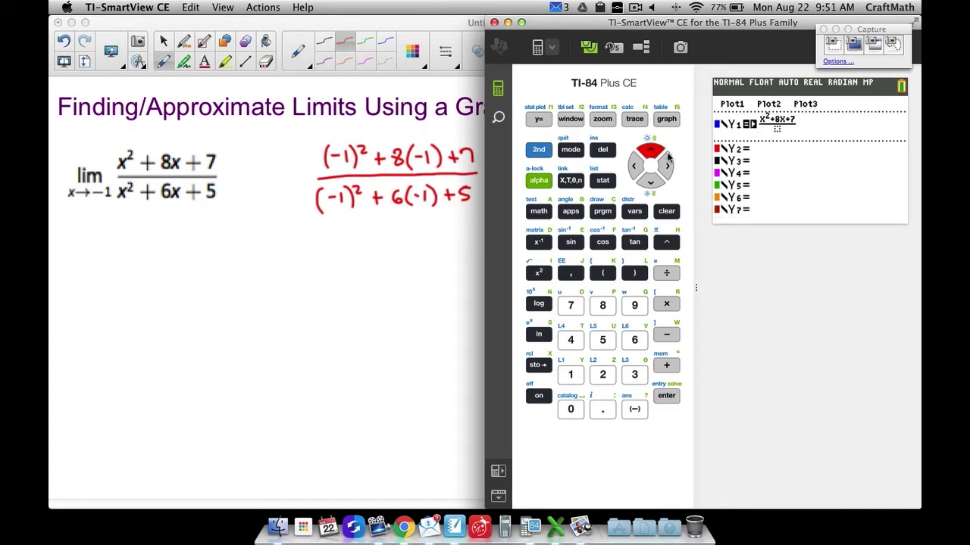
pyautogui.click(668, 166)
pyautogui.click(652, 184)
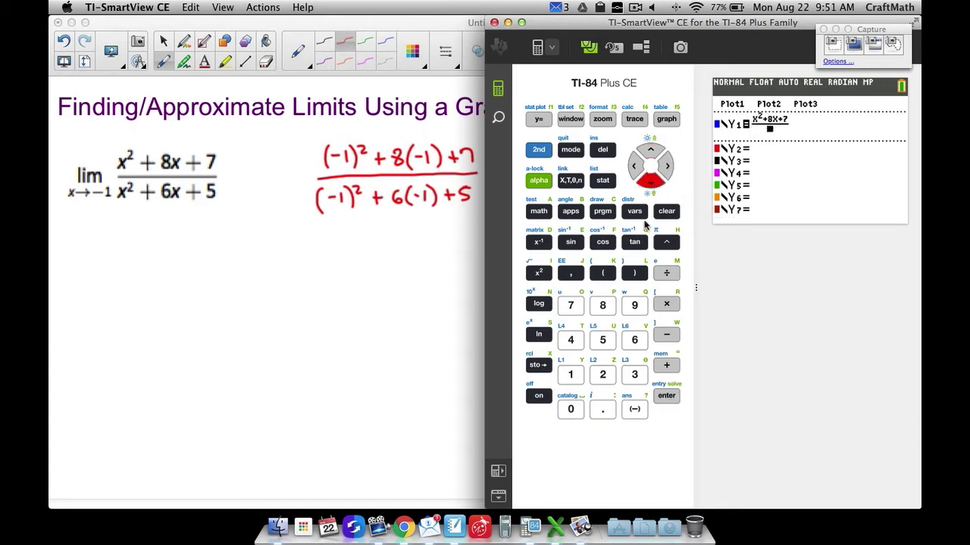
pyautogui.click(570, 180)
pyautogui.click(539, 273)
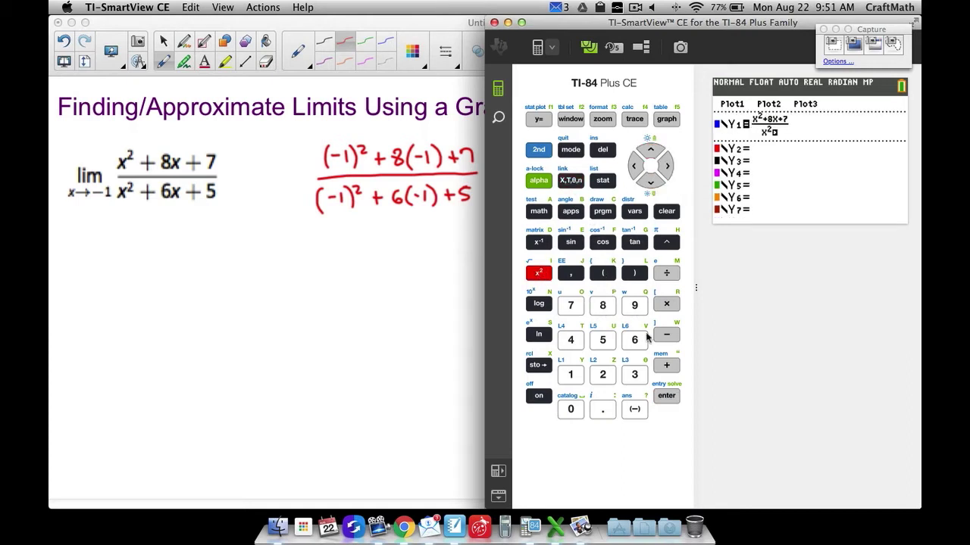
pyautogui.click(667, 365)
pyautogui.click(634, 340)
pyautogui.click(571, 180)
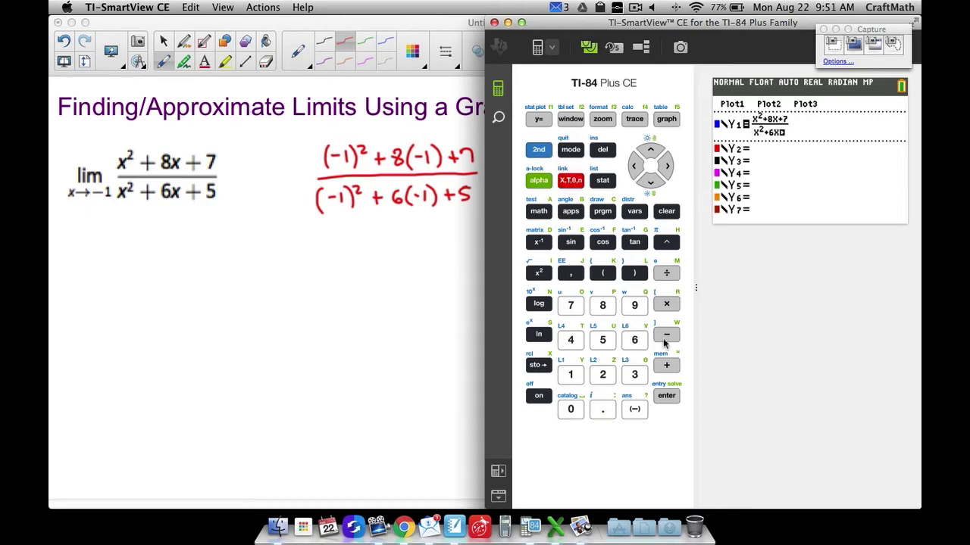
pyautogui.click(667, 365)
pyautogui.click(602, 340)
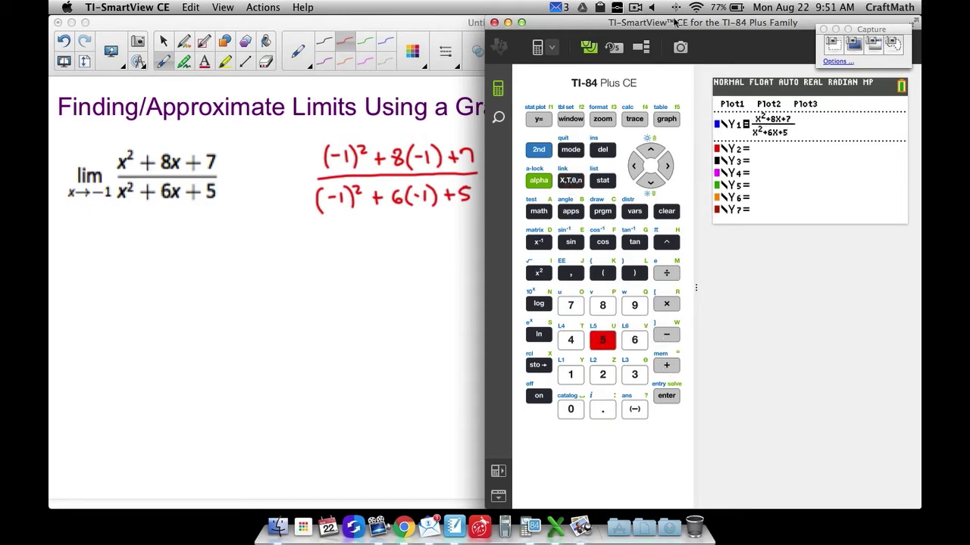
# - Enlarge the calculator window to fill the screen and graph Y1 with the ZStandard zoom
pyautogui.doubleClick(670, 24)
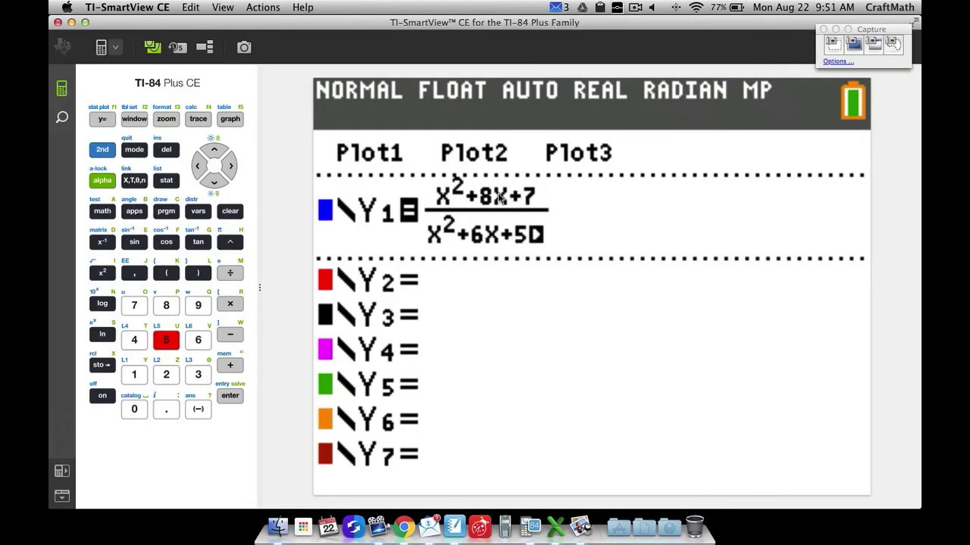
pyautogui.click(166, 119)
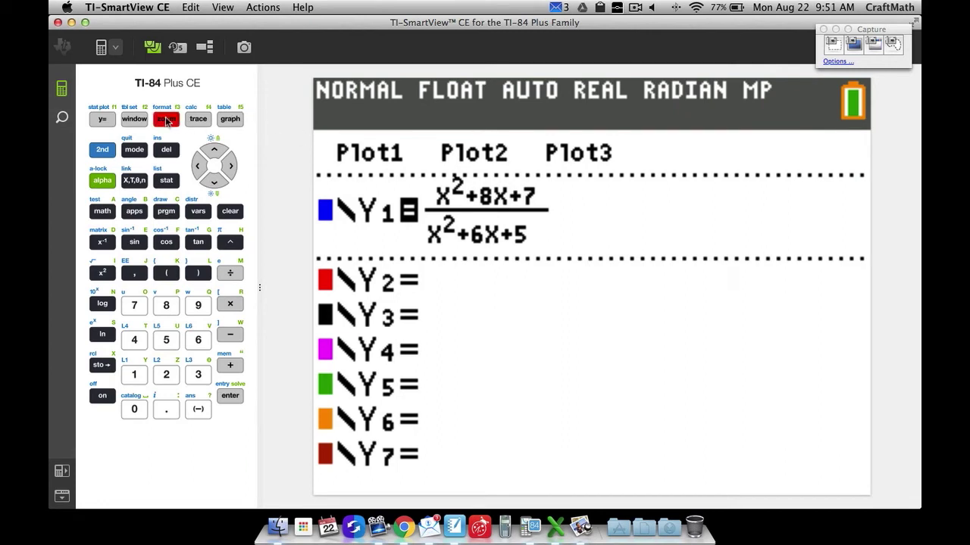
pyautogui.click(198, 340)
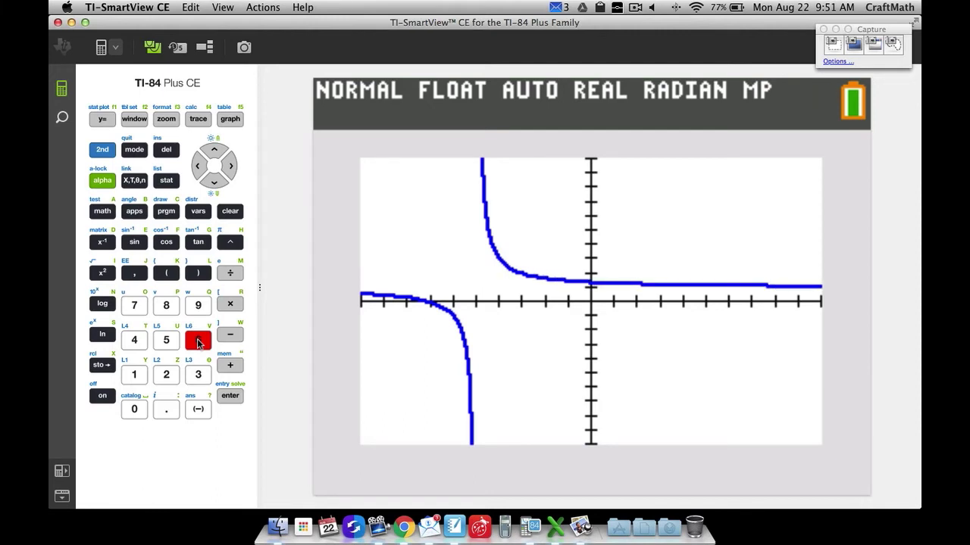
pyautogui.moveTo(280, 28); pyautogui.dragTo(432, 93)
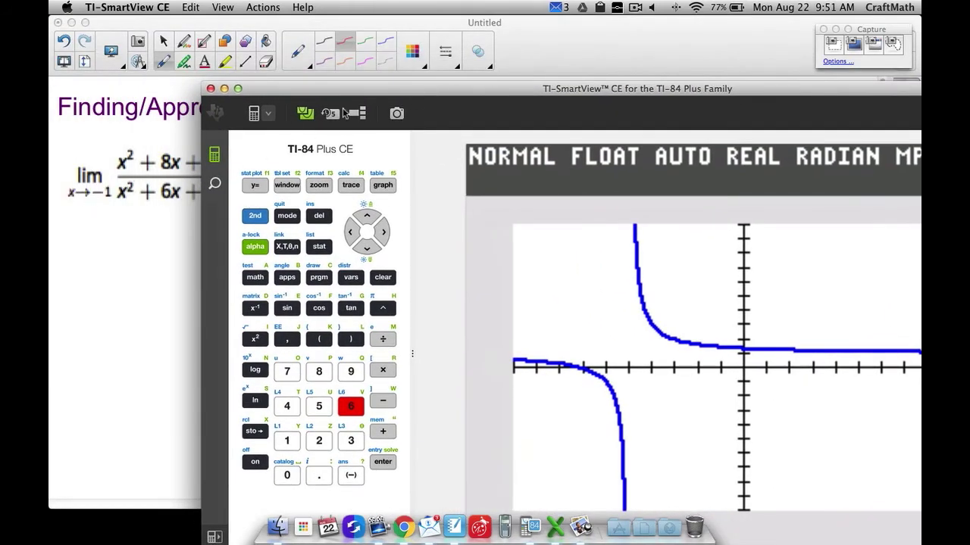
pyautogui.doubleClick(435, 93)
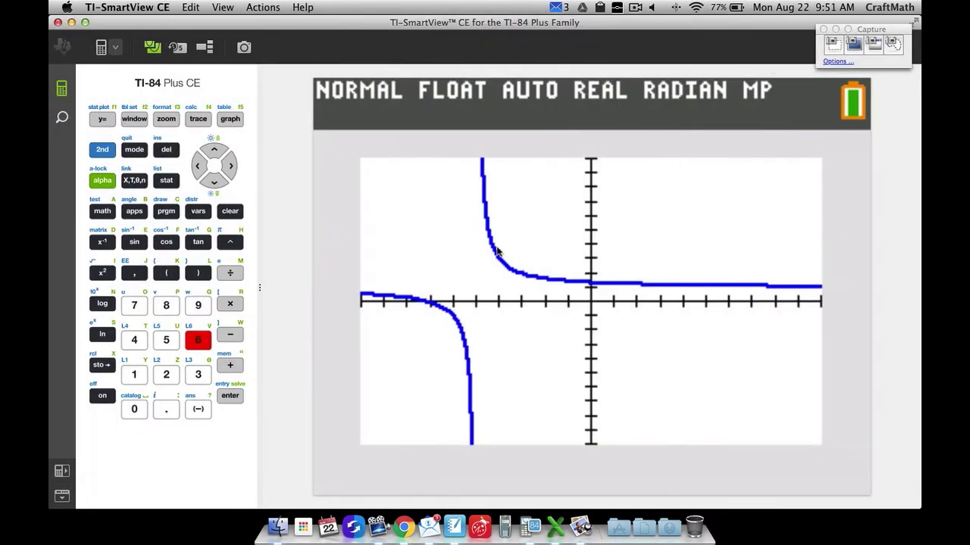
# - Trace the Y1 curve from x = 0 in the negative direction to just beyond x = −1
pyautogui.click(198, 119)
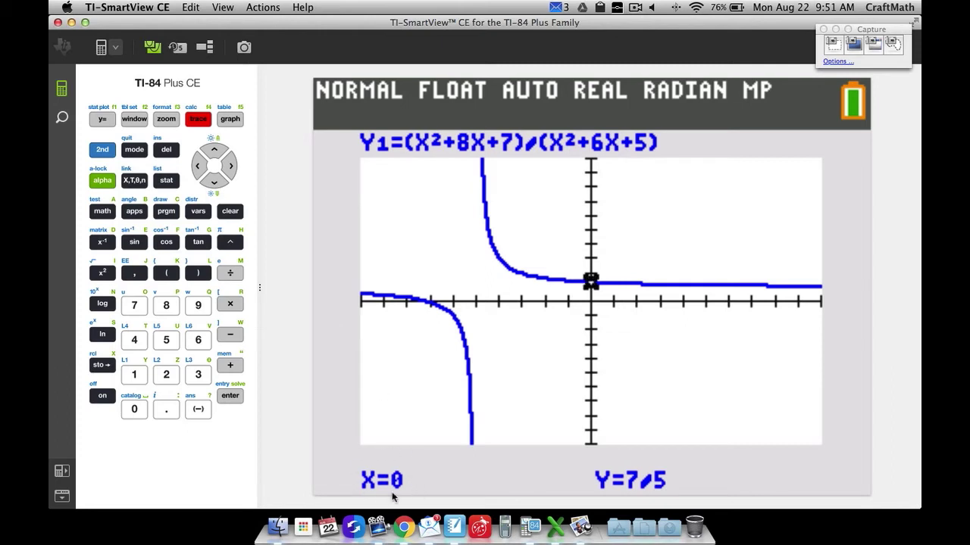
pyautogui.press('Left')
pyautogui.press('Left')
pyautogui.press('Left')
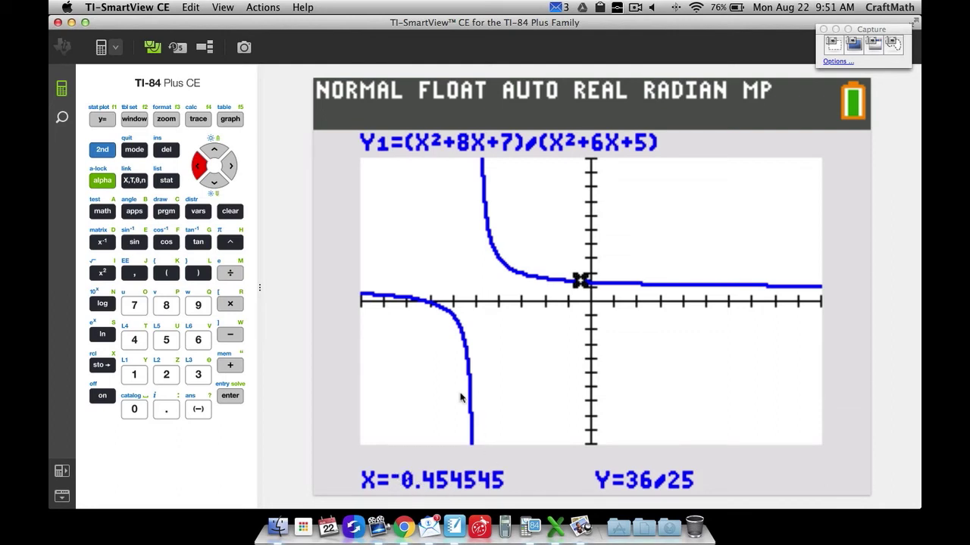
pyautogui.click(200, 170)
pyautogui.click(200, 169)
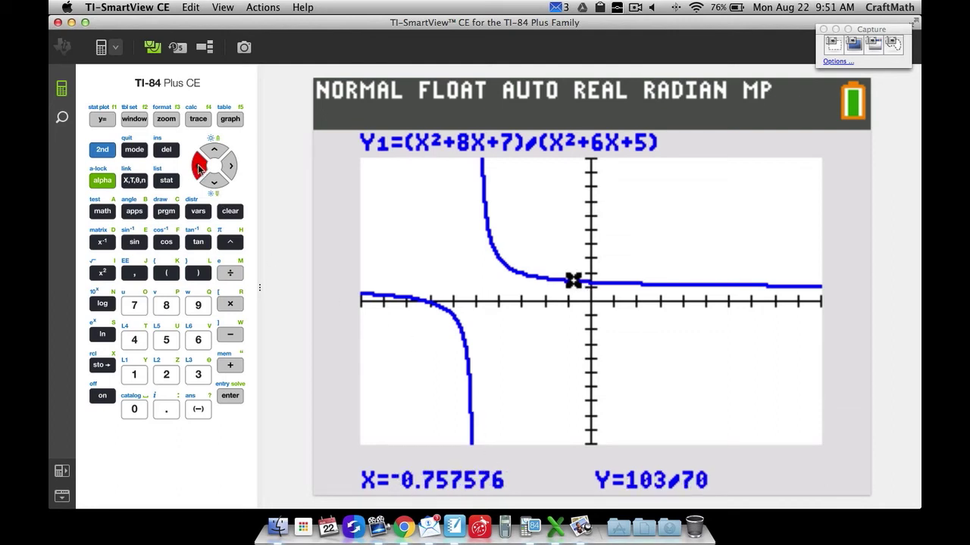
pyautogui.click(202, 167)
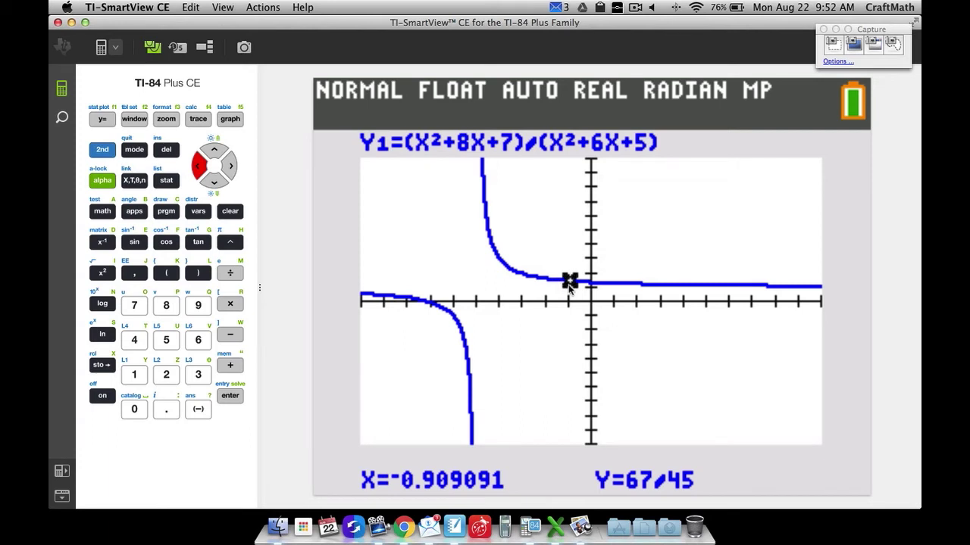
pyautogui.click(199, 167)
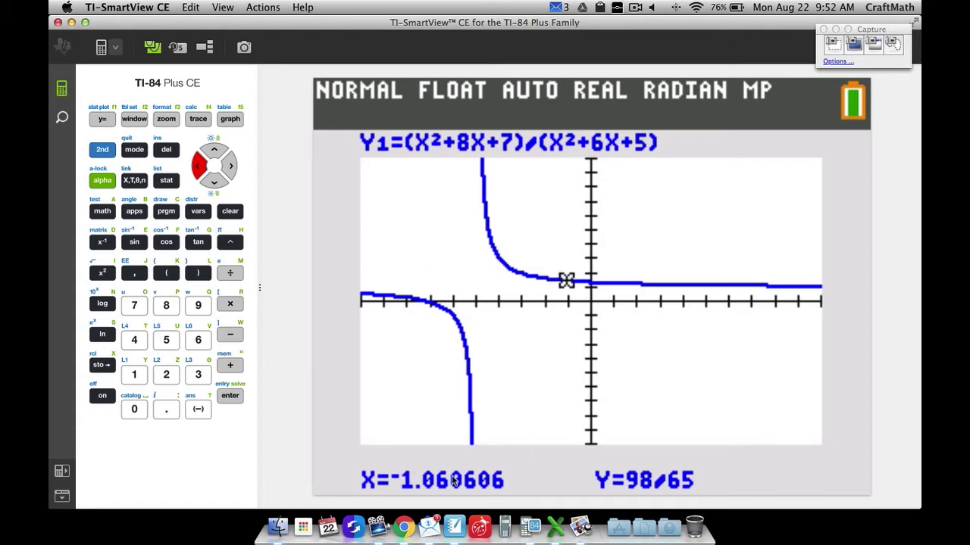
# - Zoom in on the graph with Zoom In centred on the curve point just beyond x = −1
pyautogui.click(167, 119)
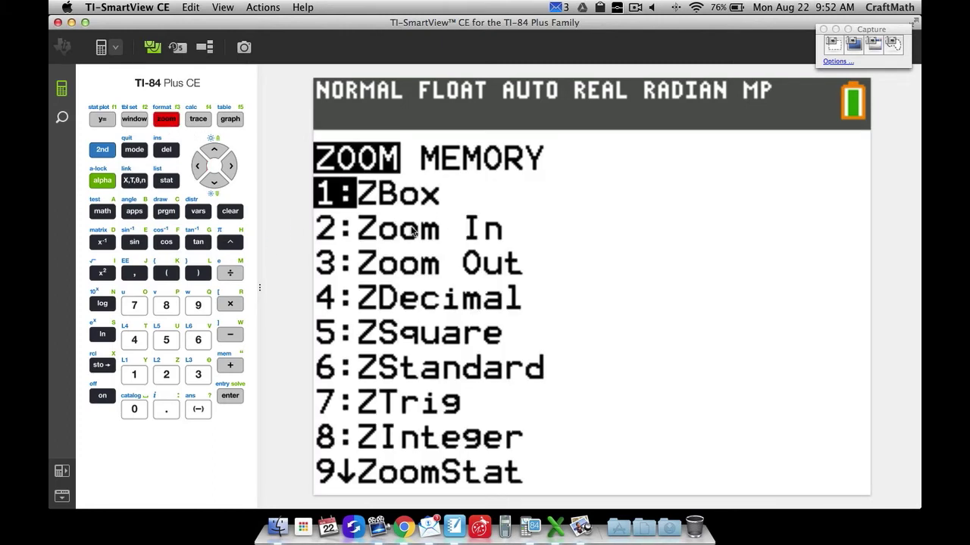
pyautogui.click(167, 374)
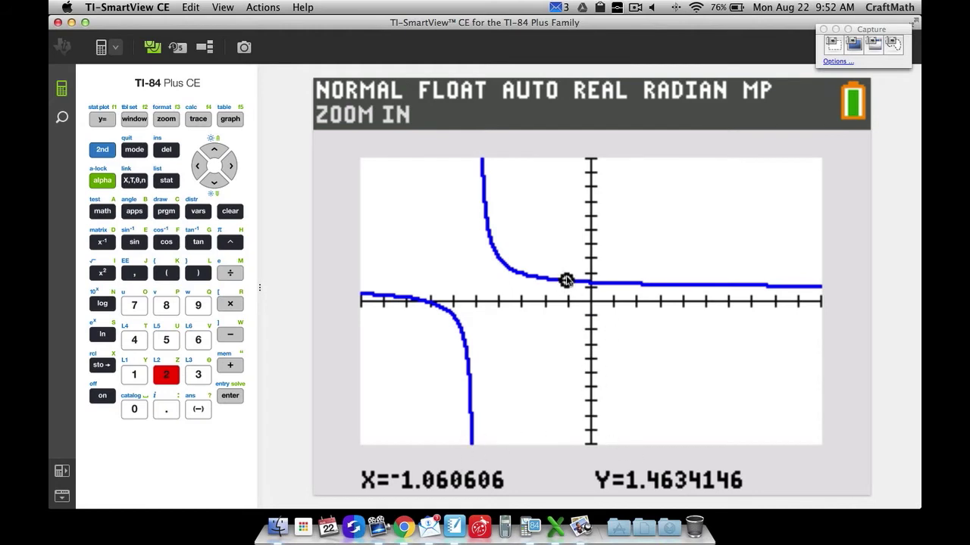
pyautogui.click(215, 152)
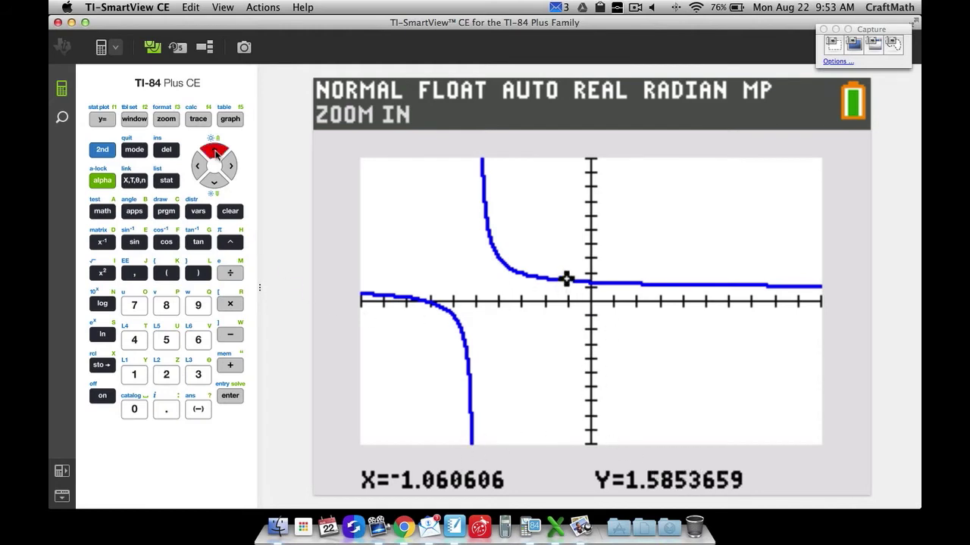
pyautogui.click(215, 152)
pyautogui.click(215, 152)
pyautogui.click(215, 185)
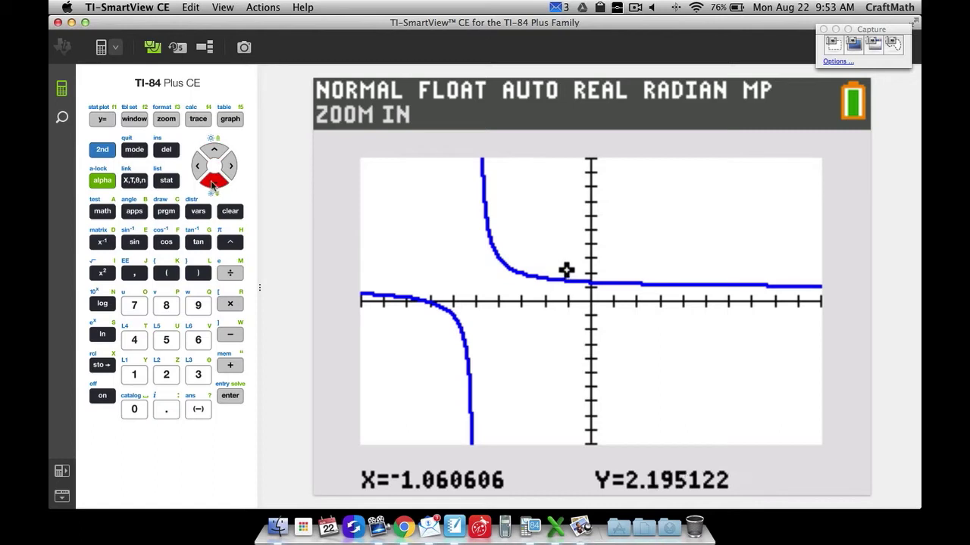
pyautogui.press('Down')
pyautogui.press('Down')
pyautogui.press('Down')
pyautogui.press('Down')
pyautogui.press('Down')
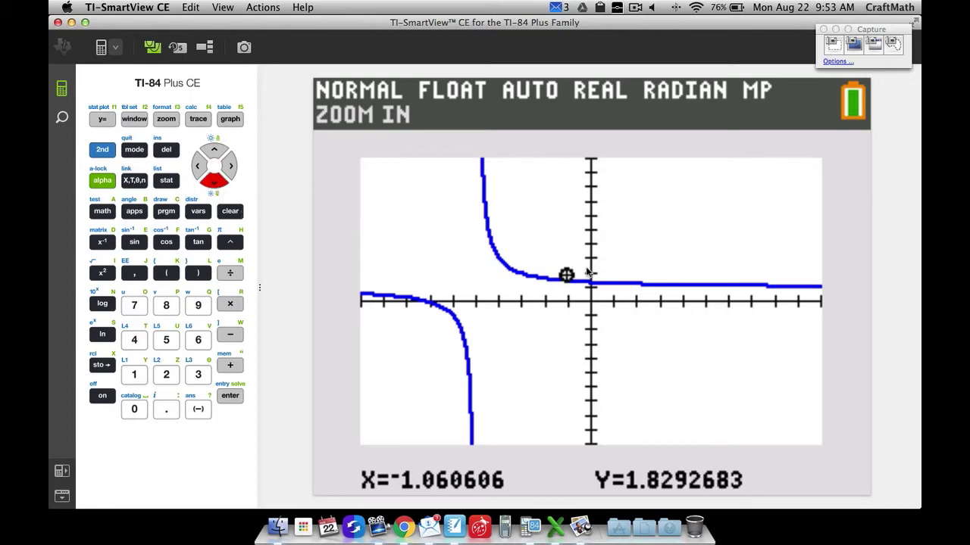
pyautogui.click(213, 184)
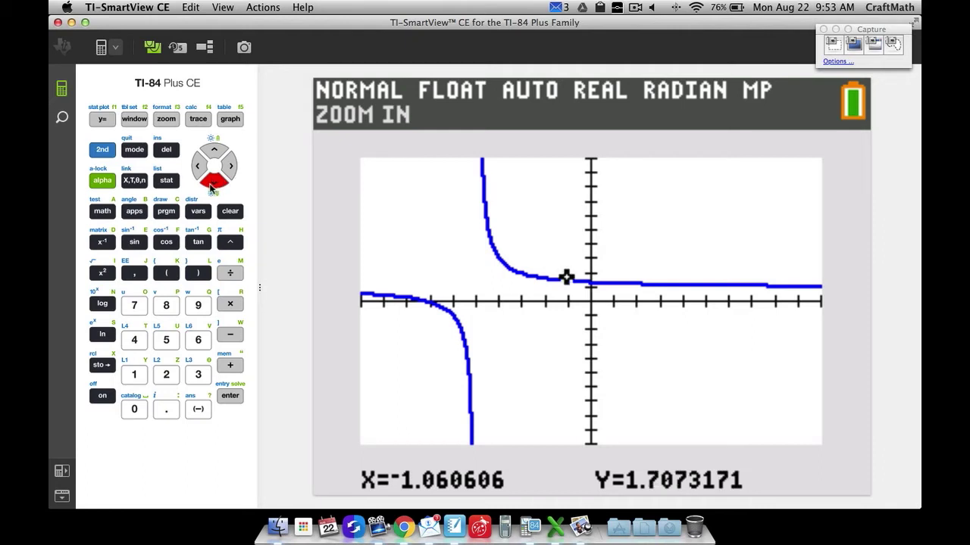
pyautogui.click(211, 186)
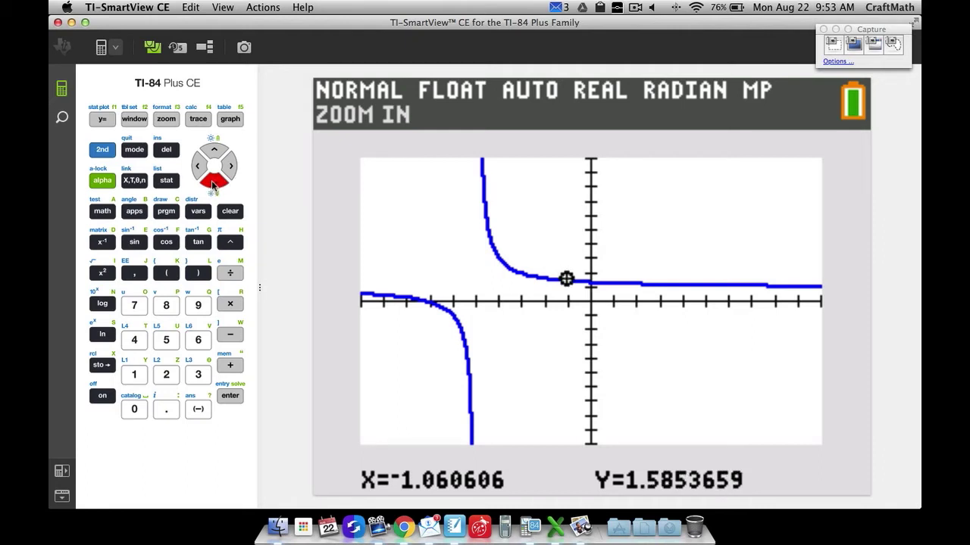
pyautogui.click(213, 185)
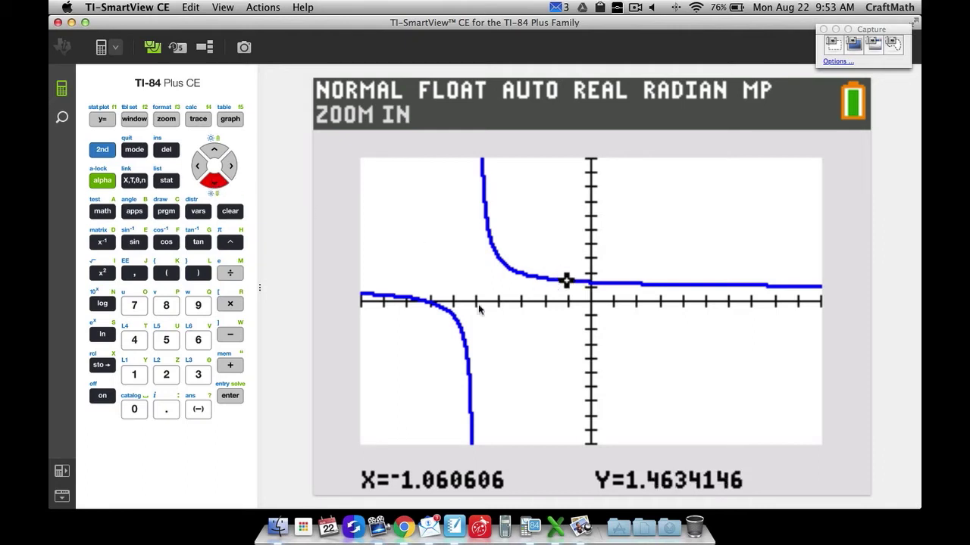
pyautogui.click(231, 397)
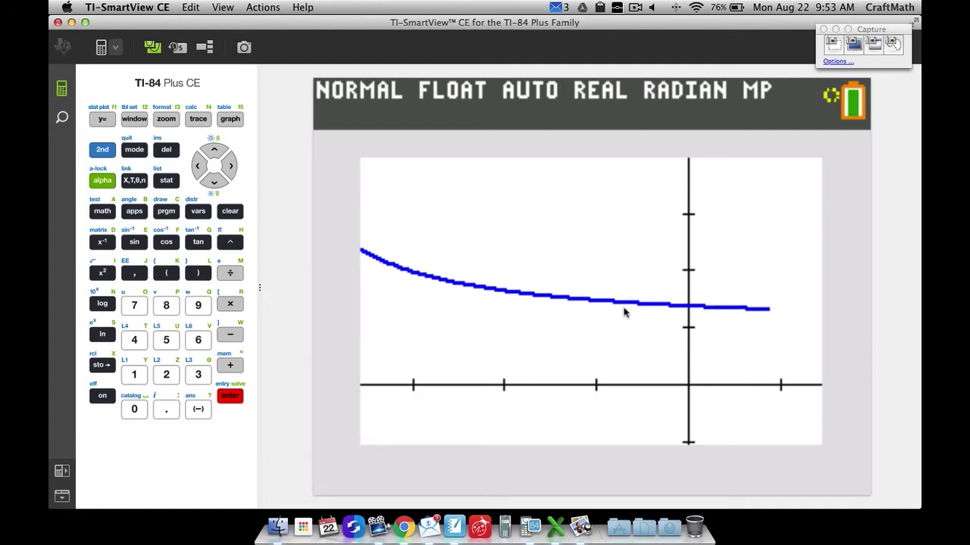
# - Move the free cursor slightly in the negative x direction and down off the curve to examine its coordinates
pyautogui.click(198, 168)
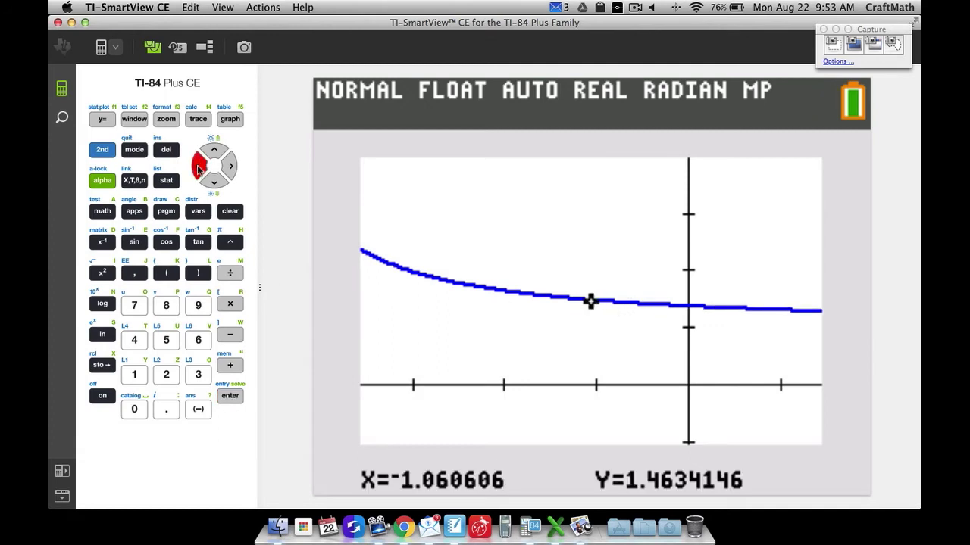
pyautogui.click(197, 169)
pyautogui.click(198, 168)
pyautogui.click(214, 184)
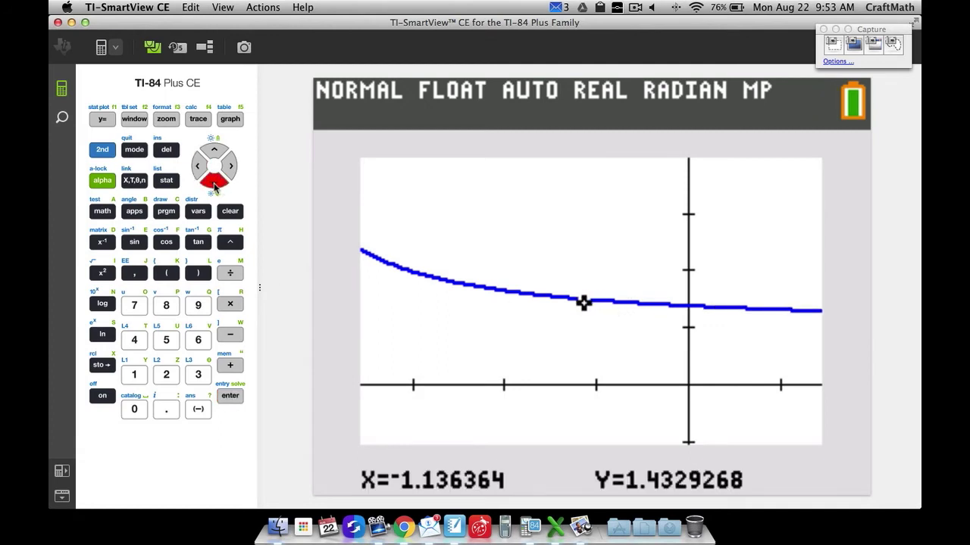
pyautogui.click(215, 184)
pyautogui.click(214, 184)
pyautogui.click(215, 184)
pyautogui.click(215, 184)
pyautogui.click(216, 185)
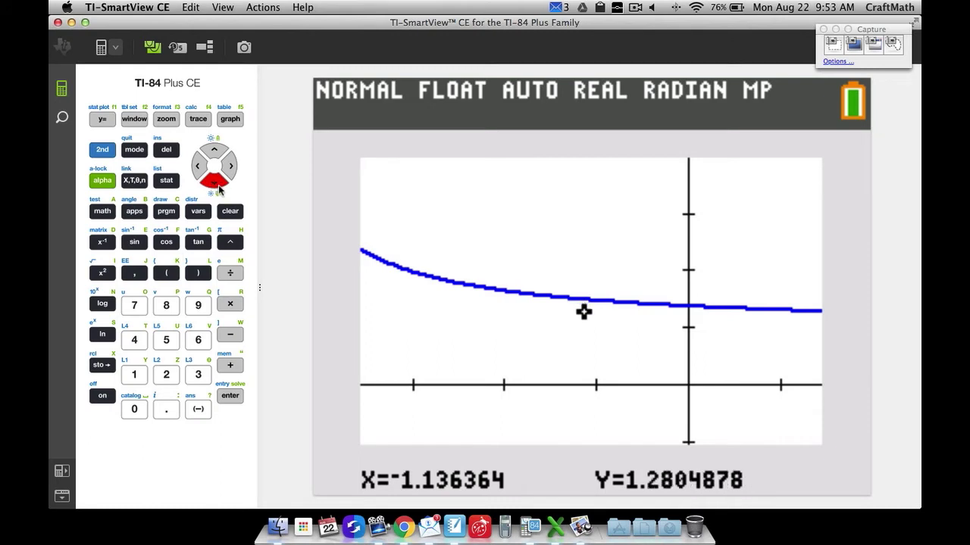
pyautogui.click(217, 187)
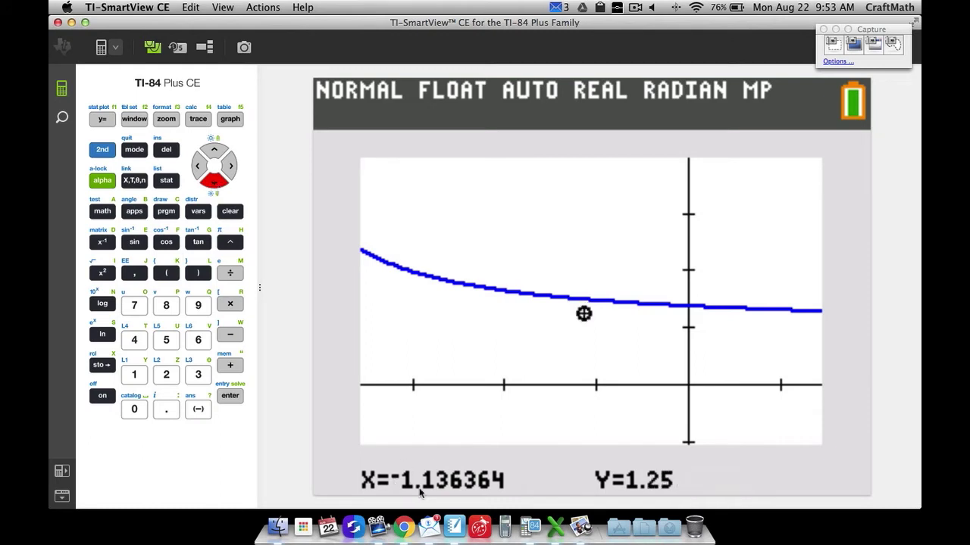
# - Trace Y1 on the zoomed graph and compare its values on both sides of x = −1
pyautogui.click(199, 120)
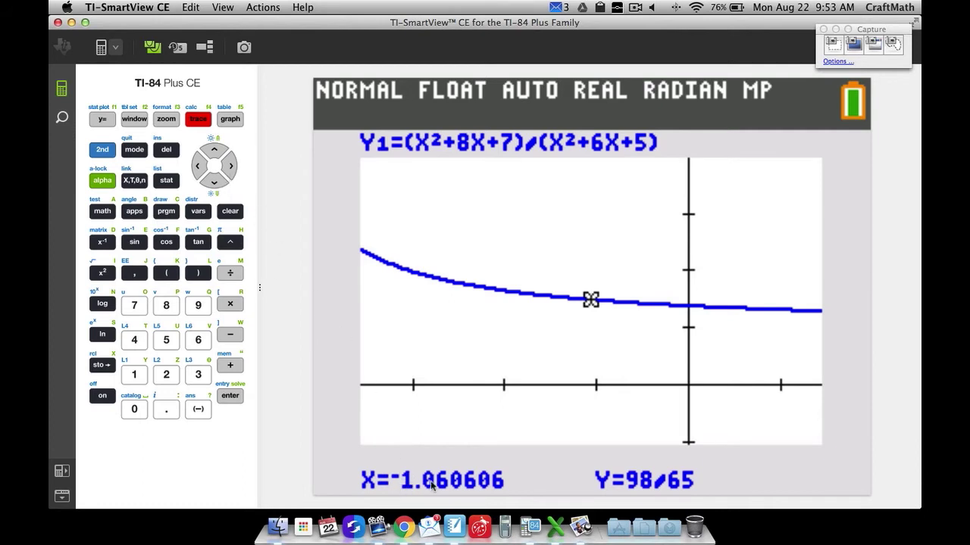
pyautogui.click(230, 166)
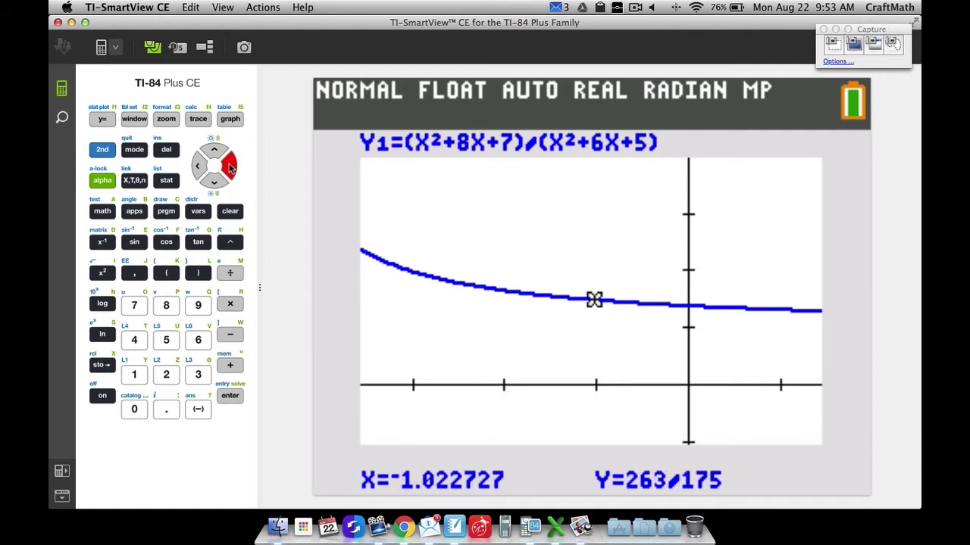
pyautogui.click(230, 167)
pyautogui.click(198, 166)
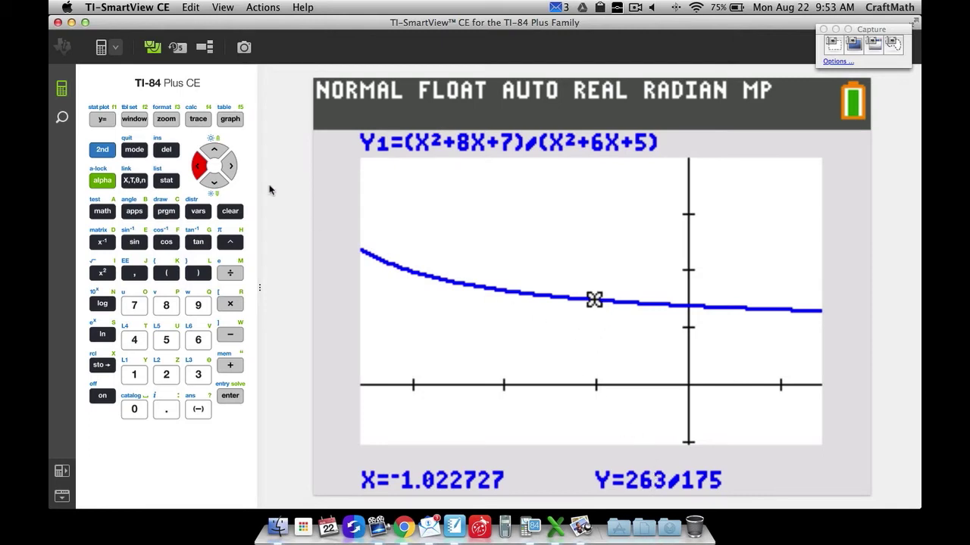
pyautogui.click(231, 166)
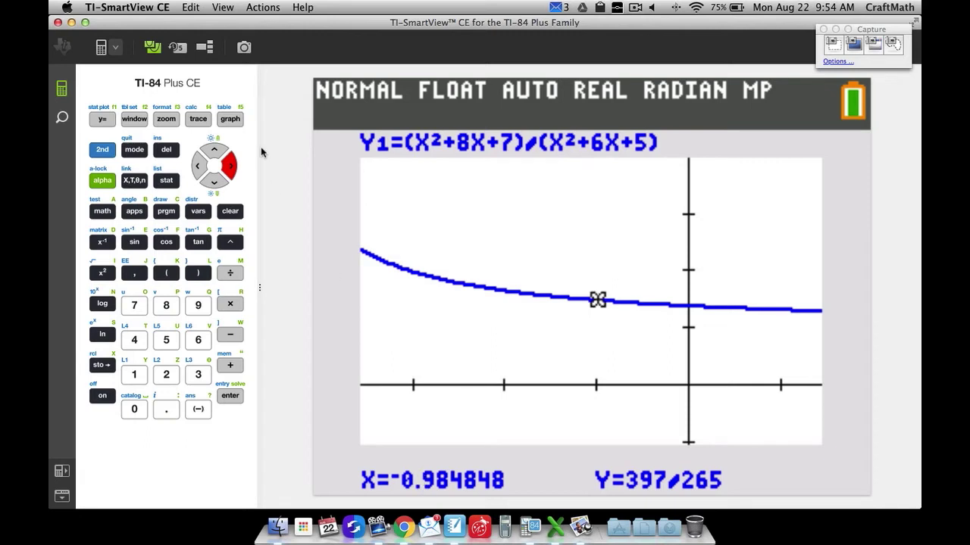
# - Zoom in again, centring the free cursor at x = −1.003788 on the curve
pyautogui.click(167, 119)
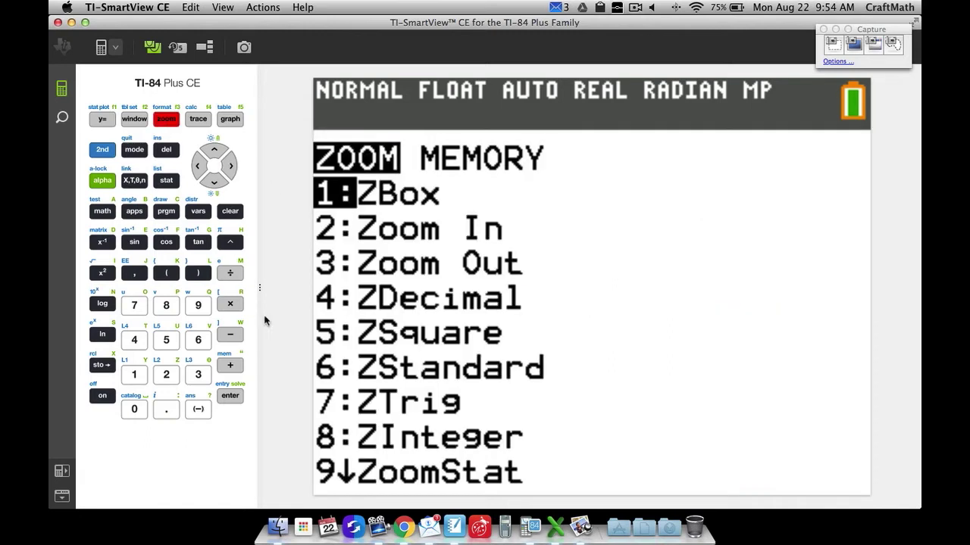
pyautogui.click(168, 374)
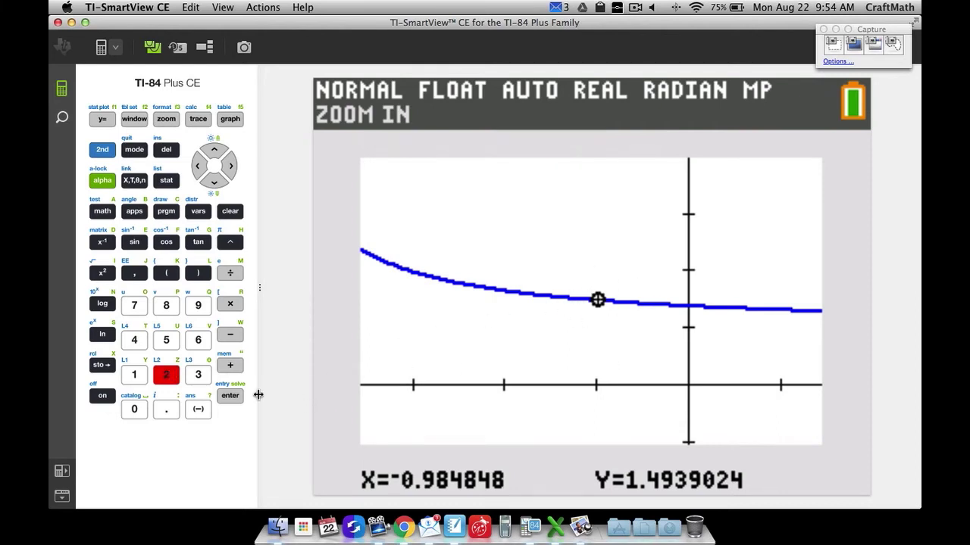
pyautogui.click(199, 166)
pyautogui.click(199, 165)
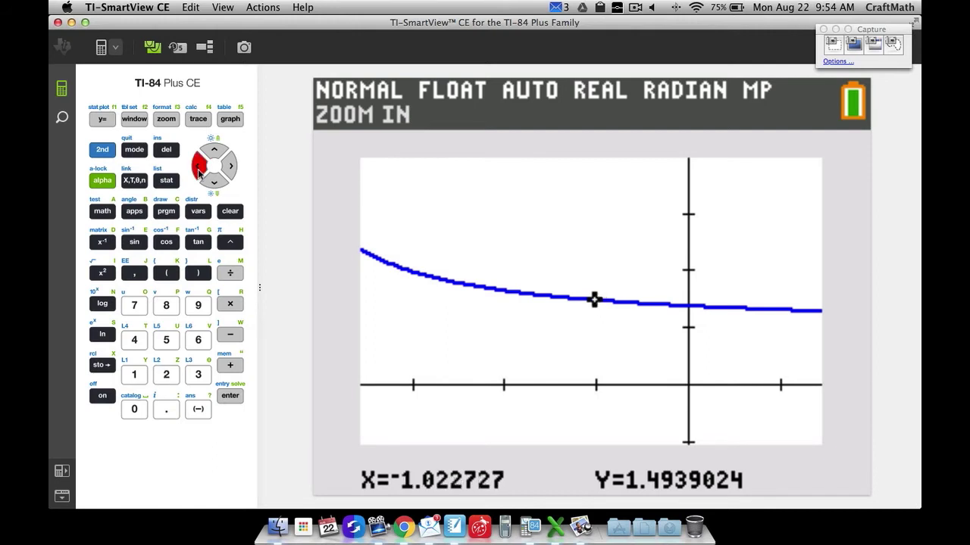
pyautogui.click(199, 166)
pyautogui.click(231, 171)
pyautogui.click(231, 173)
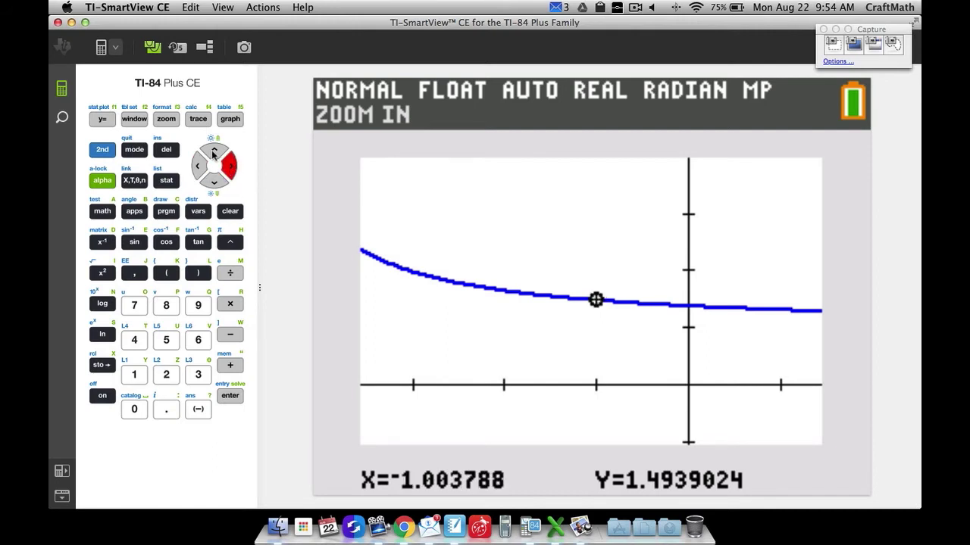
pyautogui.click(231, 396)
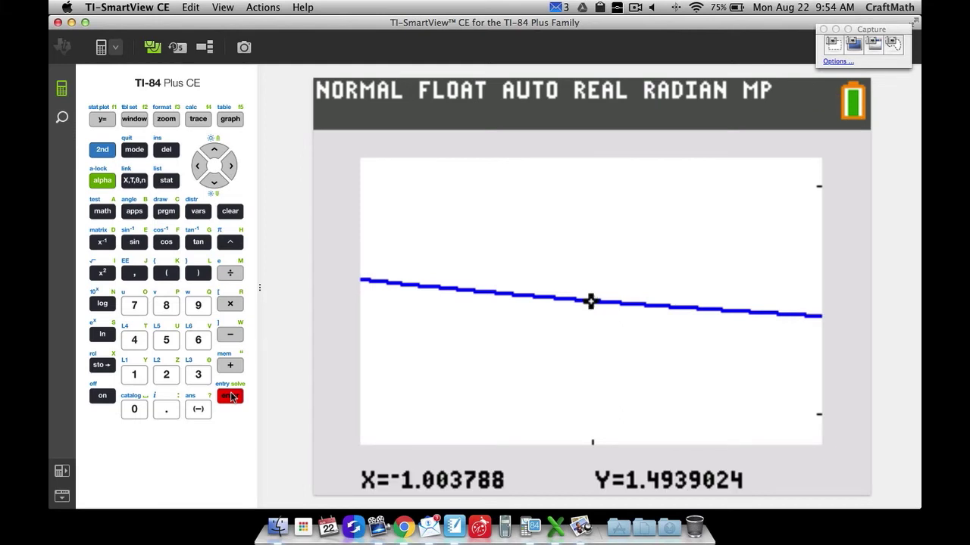
# - Trace Y1 back and forth across x = −1 on the closer view, ending on the negative side at x = −1.003788
pyautogui.click(198, 120)
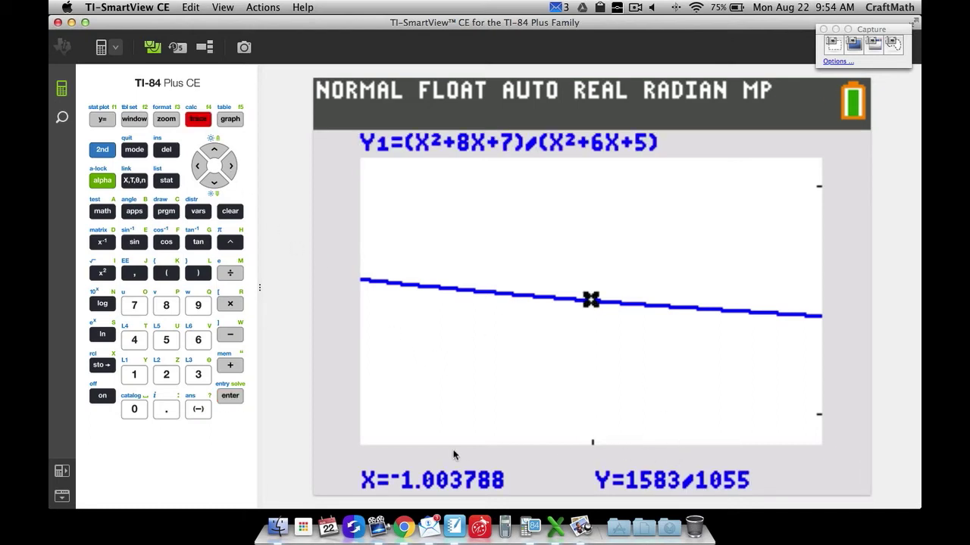
pyautogui.click(230, 166)
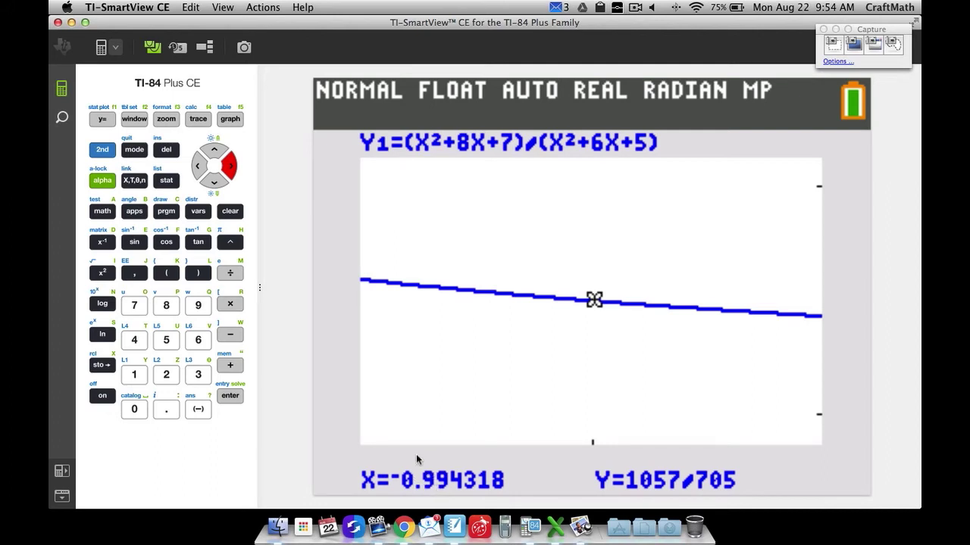
pyautogui.click(197, 168)
pyautogui.click(194, 172)
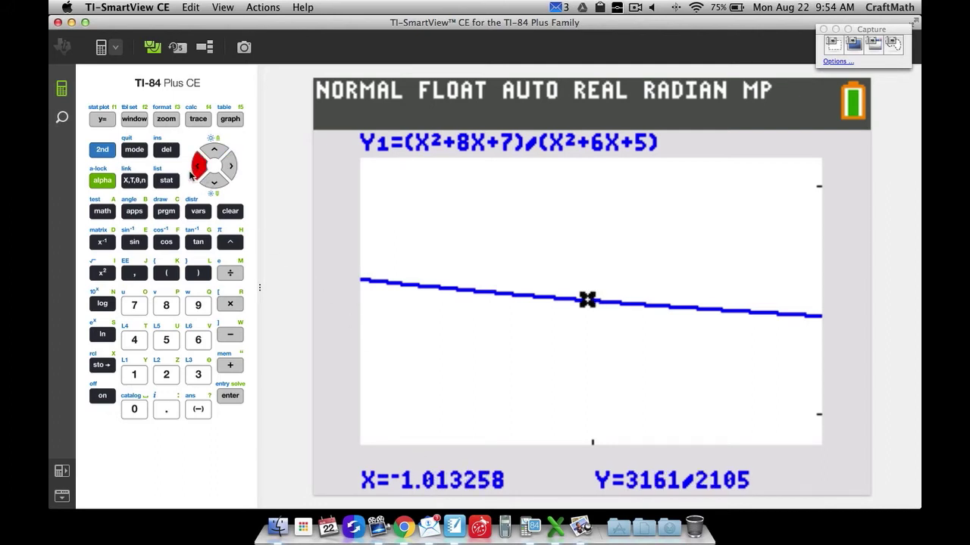
pyautogui.click(229, 171)
pyautogui.click(228, 171)
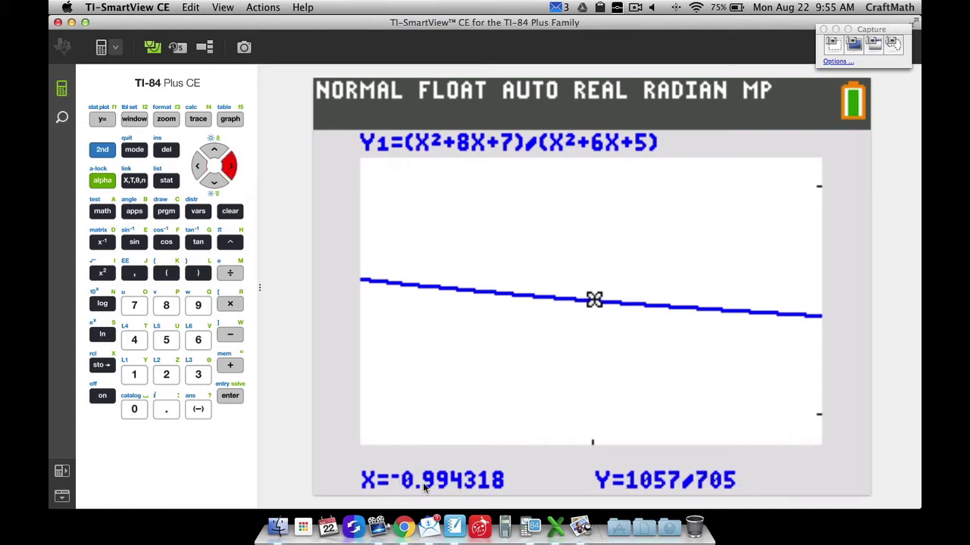
pyautogui.press('Left')
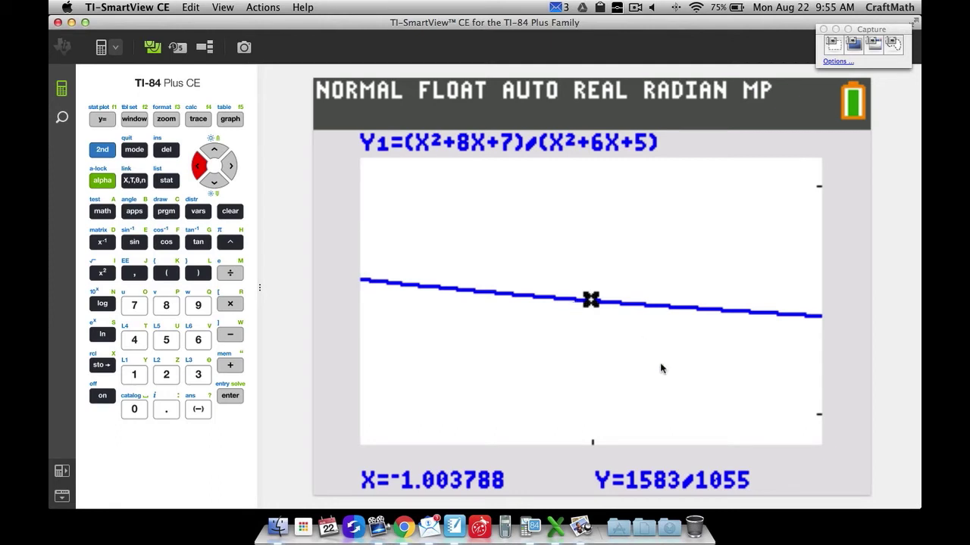
# - Shrink the calculator window, place its graph screen beneath the limit in the Notebook page, and write ≈ 1.5, with 1.5 circled, beside the Y value
pyautogui.moveTo(357, 27); pyautogui.dragTo(917, 100)
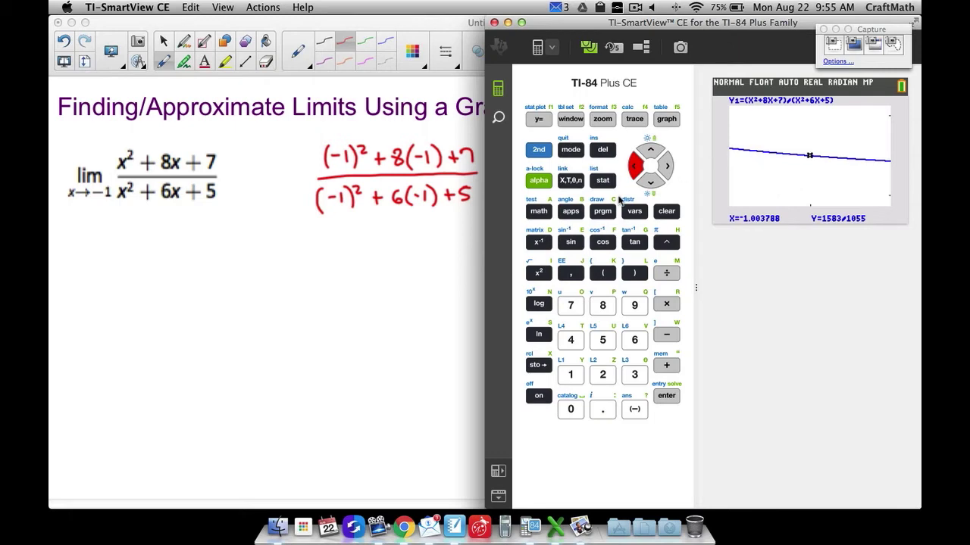
pyautogui.moveTo(747, 152); pyautogui.dragTo(246, 348)
pyautogui.click(164, 63)
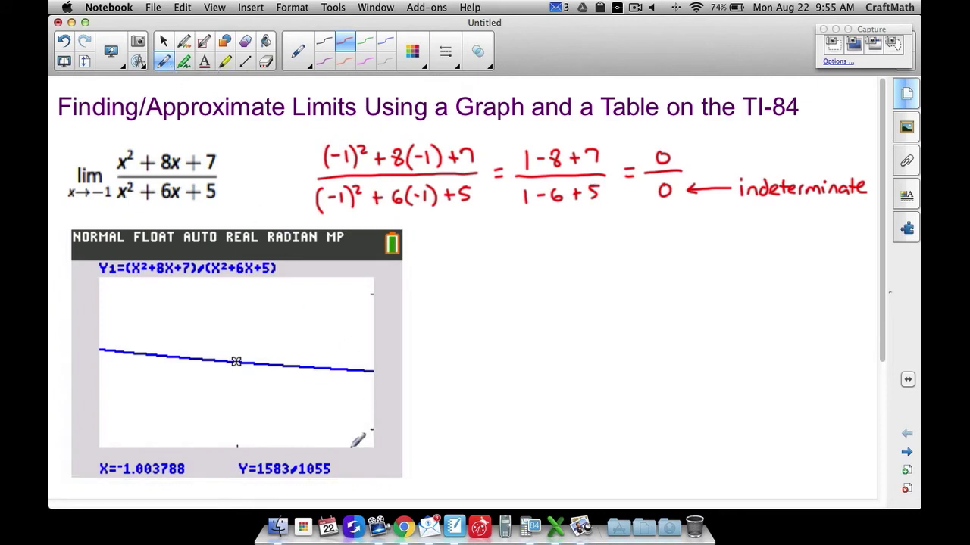
pyautogui.moveTo(372, 454)
pyautogui.mouseDown()
pyautogui.moveTo(371, 475)
pyautogui.moveTo(388, 473)
pyautogui.moveTo(364, 465)
pyautogui.moveTo(399, 459)
pyautogui.moveTo(379, 451)
pyautogui.mouseUp()
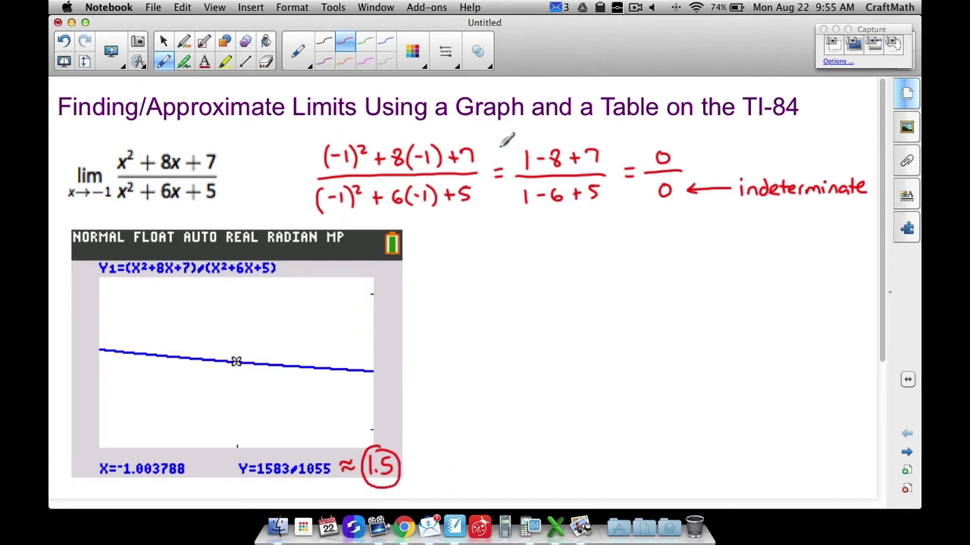
# - Switch back to TI-SmartView CE, enlarged to fill the screen, and display the graph's window settings
pyautogui.click(529, 528)
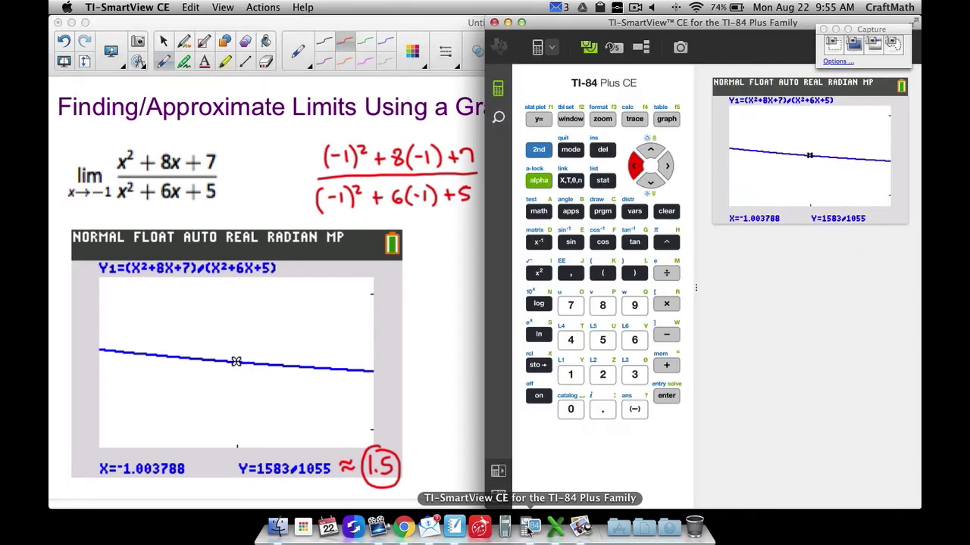
pyautogui.doubleClick(664, 27)
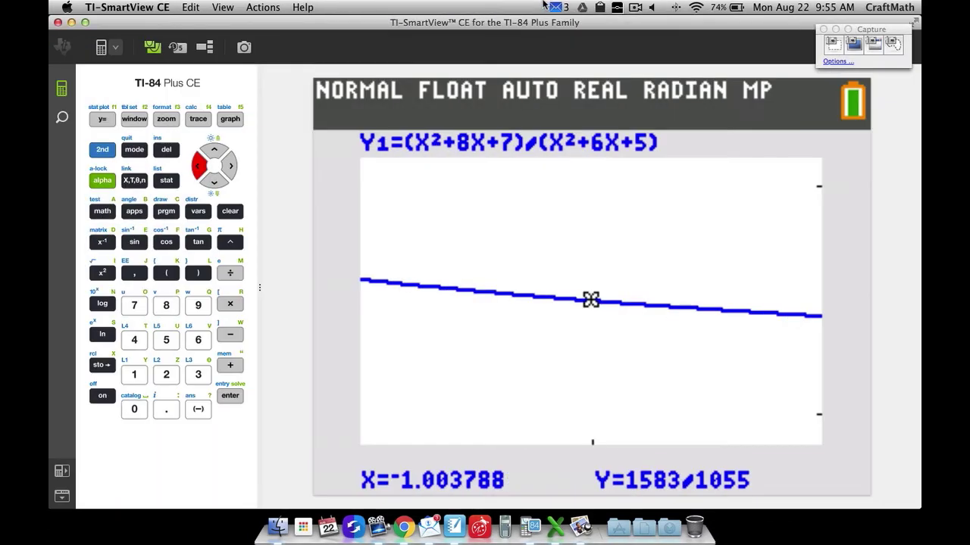
pyautogui.click(134, 120)
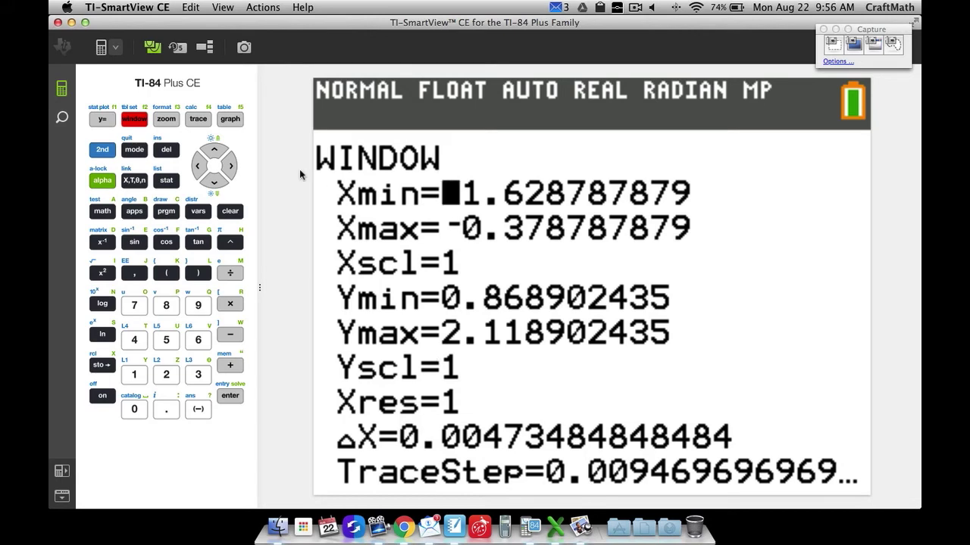
# - Reset the graph with the ZStandard zoom and open its window settings
pyautogui.click(166, 118)
pyautogui.click(199, 342)
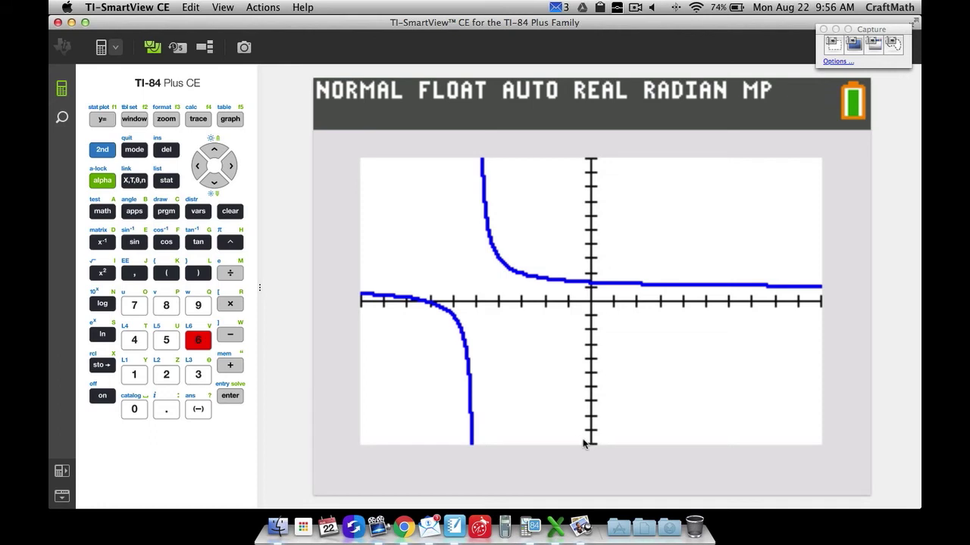
pyautogui.click(135, 118)
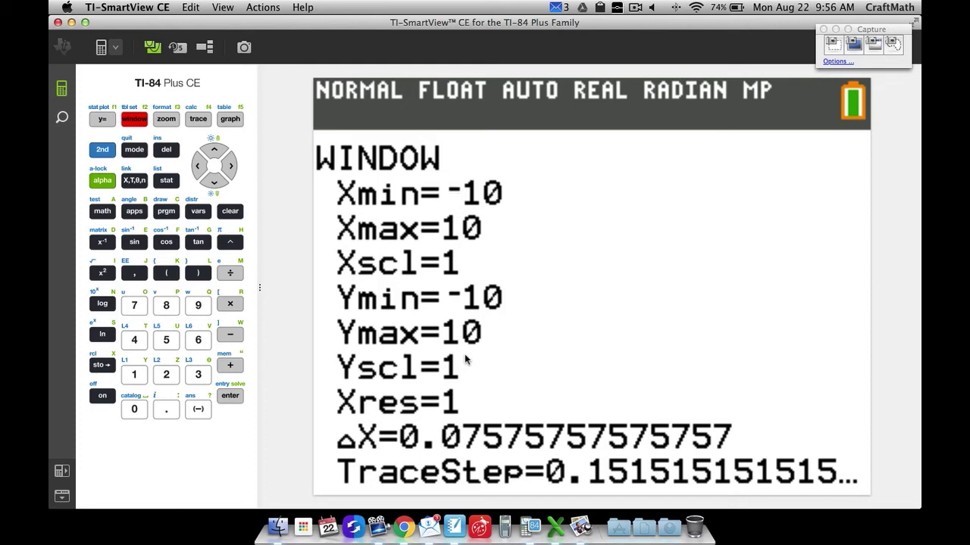
# - Preview the graph of Y1 in the standard window, return to the window settings, and set Xmin to −1.002
pyautogui.press('F5')
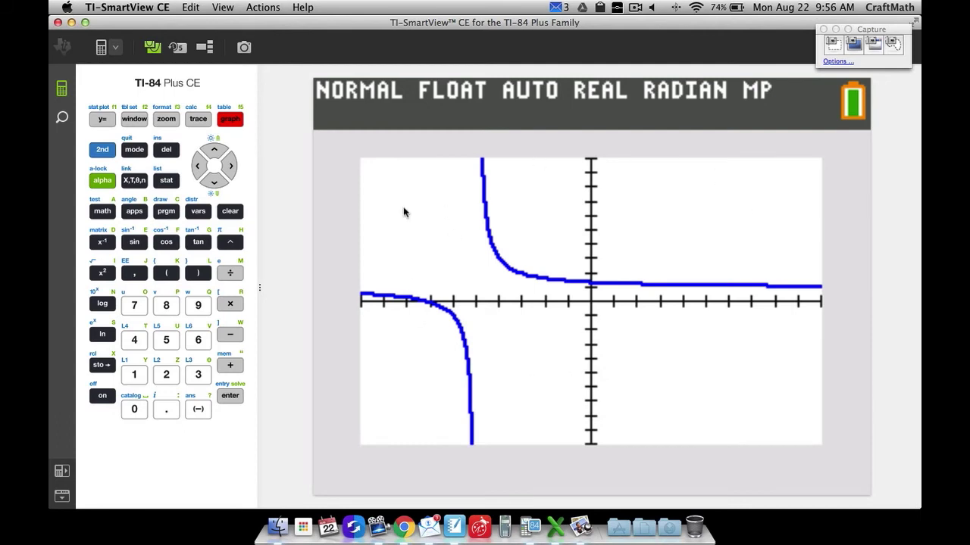
pyautogui.click(147, 119)
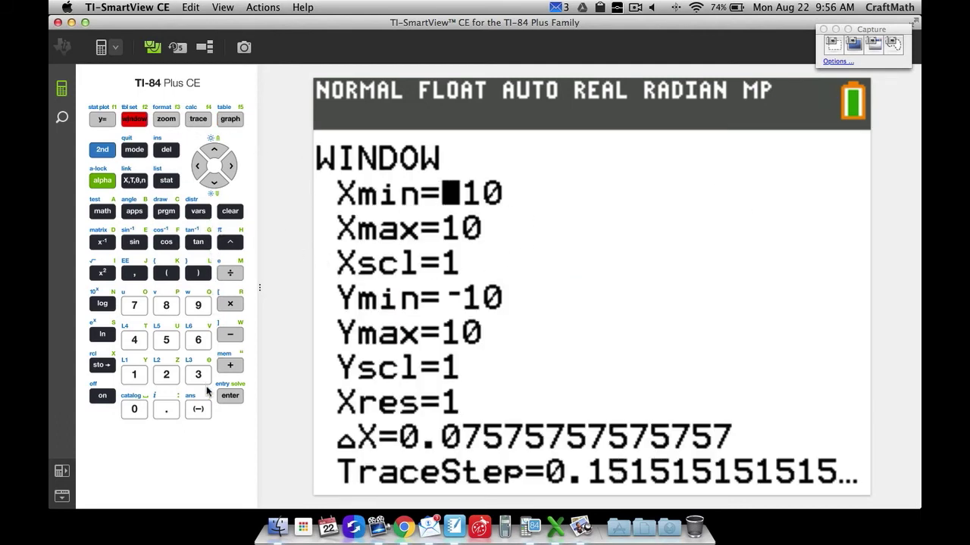
pyautogui.click(198, 409)
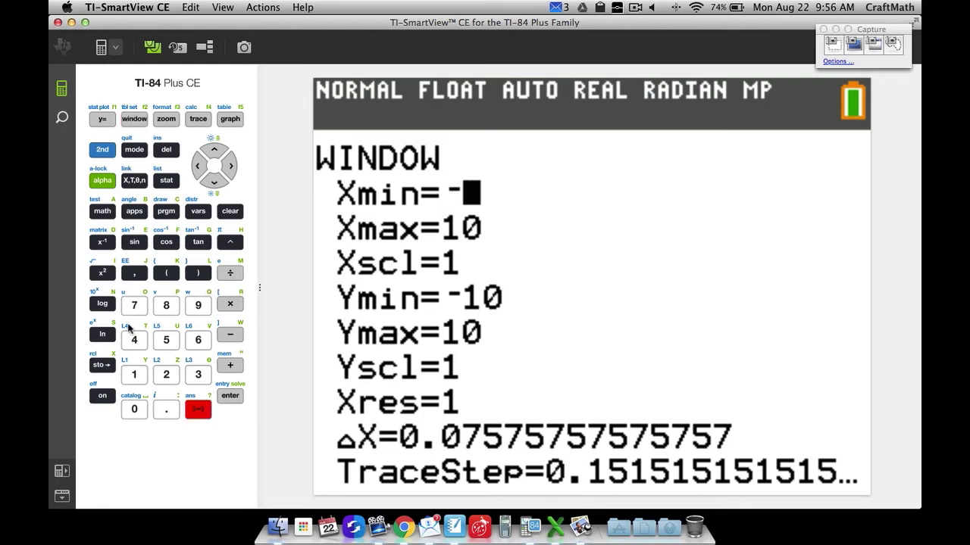
pyautogui.click(141, 377)
pyautogui.click(167, 409)
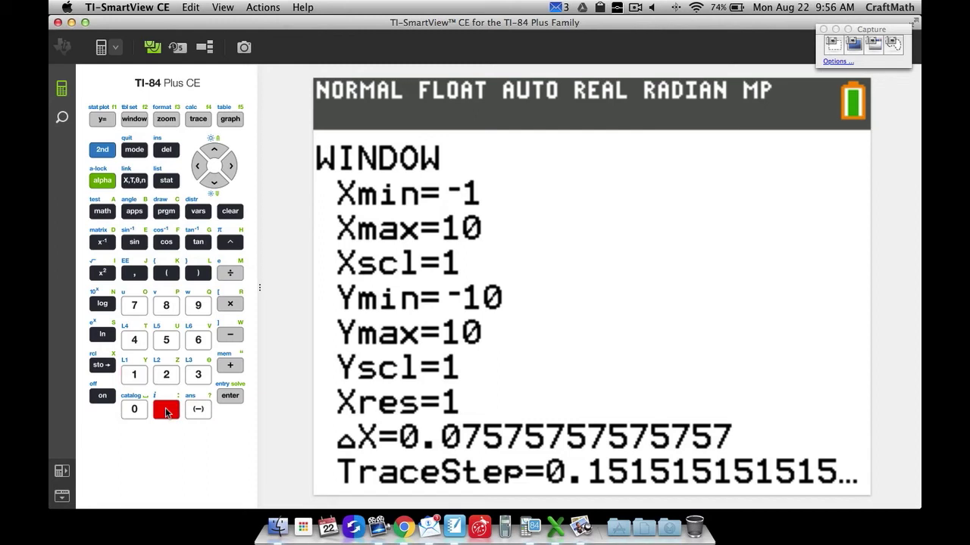
pyautogui.click(135, 410)
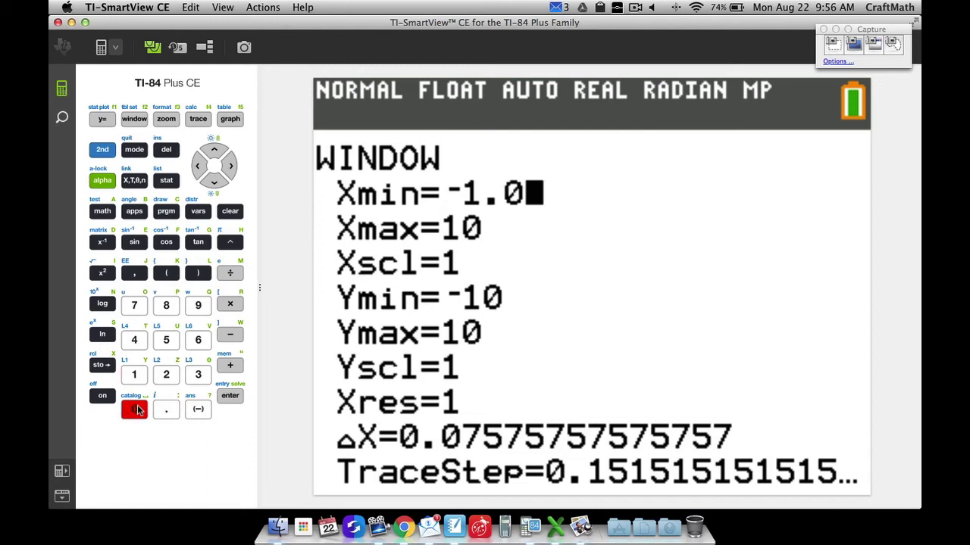
pyautogui.click(137, 410)
pyautogui.click(172, 376)
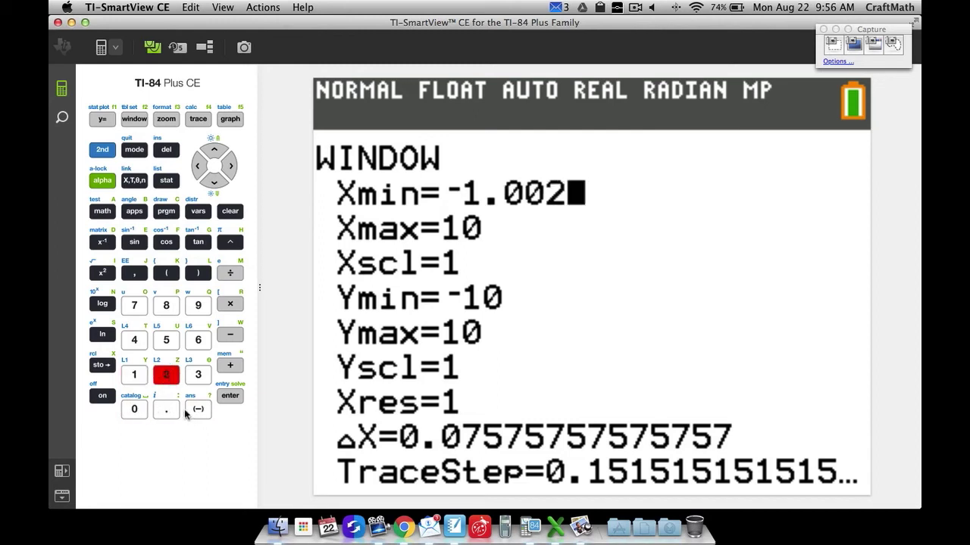
# - Set Xmax to −0.998 in the window settings and graph Y1 in the narrowed x-range
pyautogui.click(214, 182)
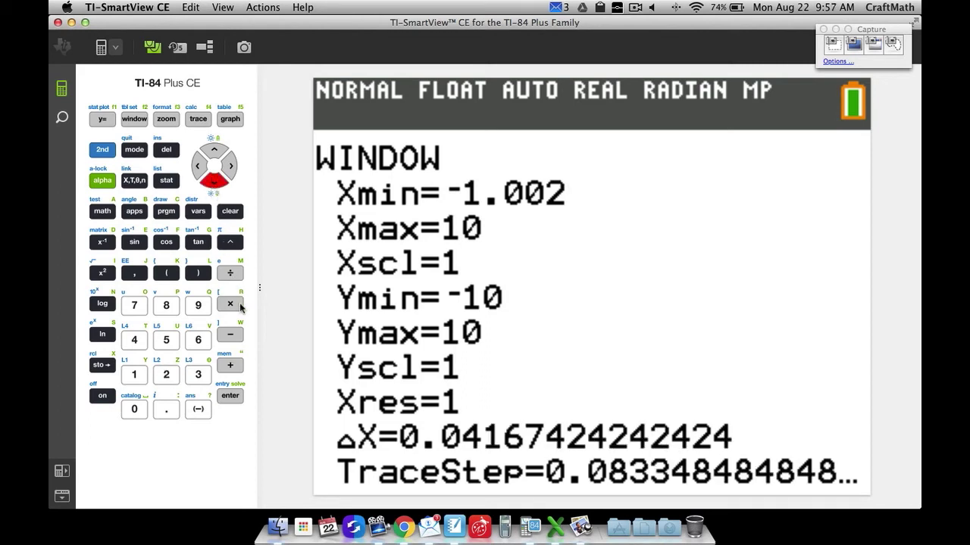
pyautogui.click(200, 407)
pyautogui.click(166, 409)
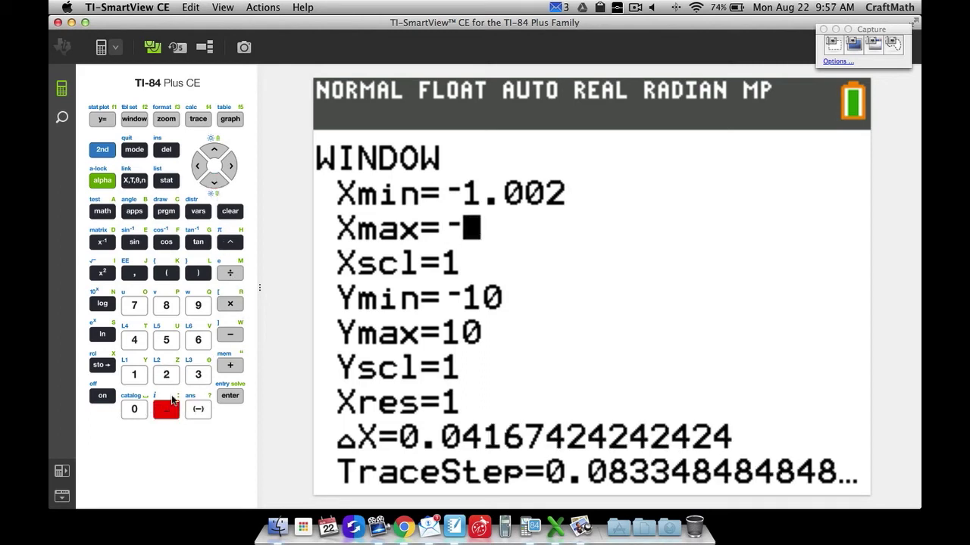
pyautogui.click(200, 305)
pyautogui.click(199, 305)
pyautogui.click(166, 305)
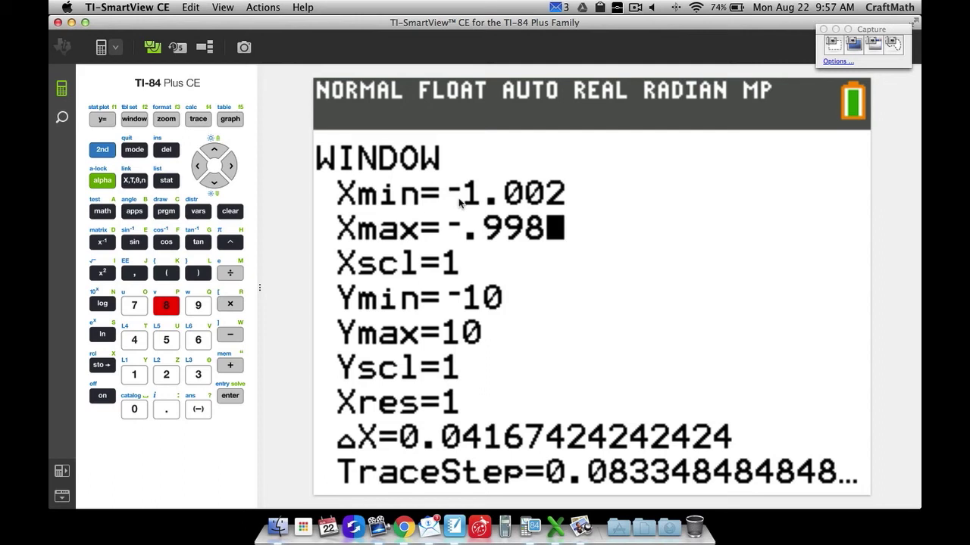
pyautogui.click(215, 182)
pyautogui.click(215, 183)
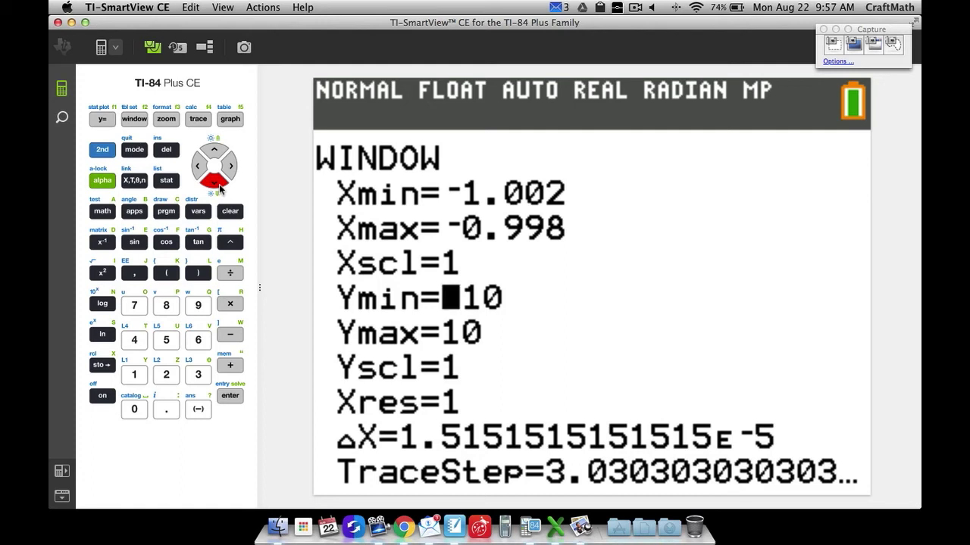
pyautogui.click(232, 122)
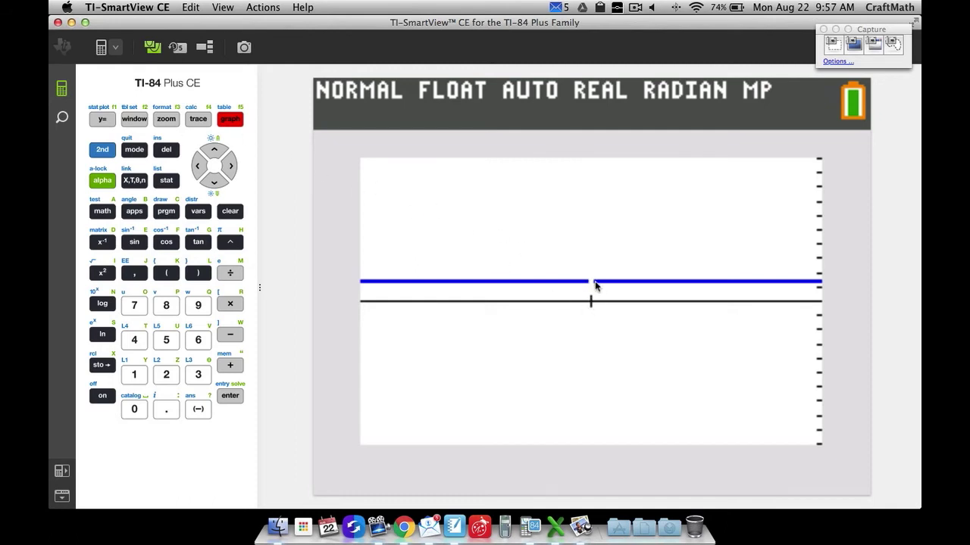
# - Reopen the graph's window settings and set Ymin to 1.49
pyautogui.click(134, 119)
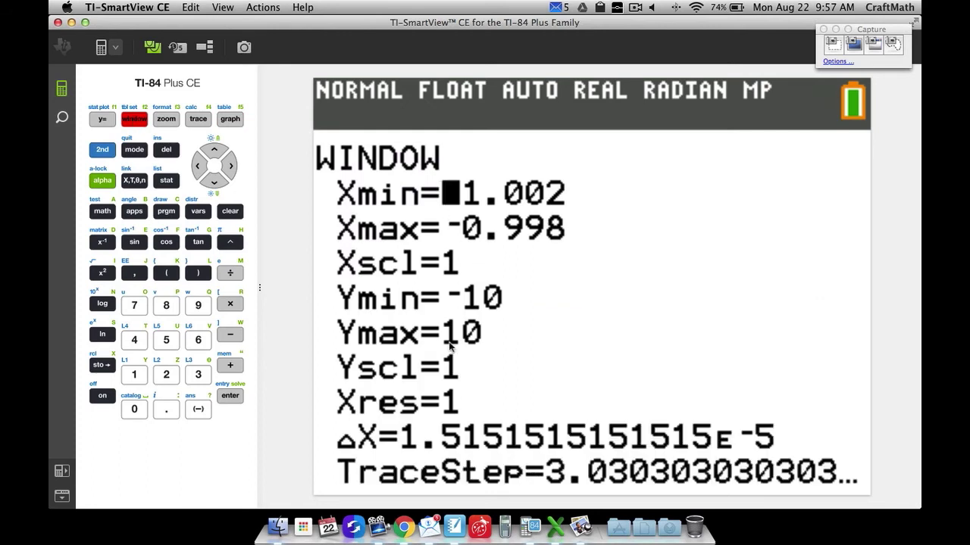
pyautogui.click(212, 183)
pyautogui.click(213, 183)
pyautogui.click(212, 184)
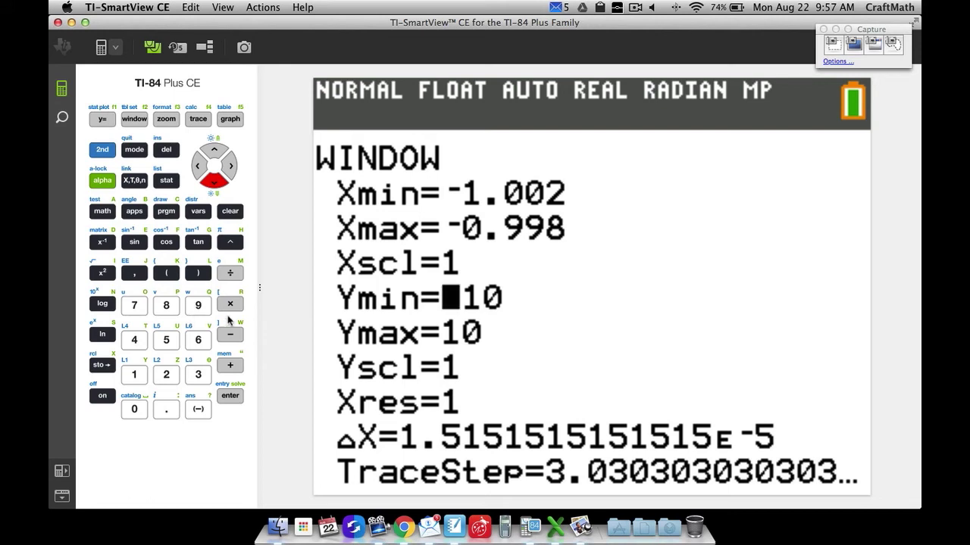
pyautogui.click(134, 374)
pyautogui.click(166, 409)
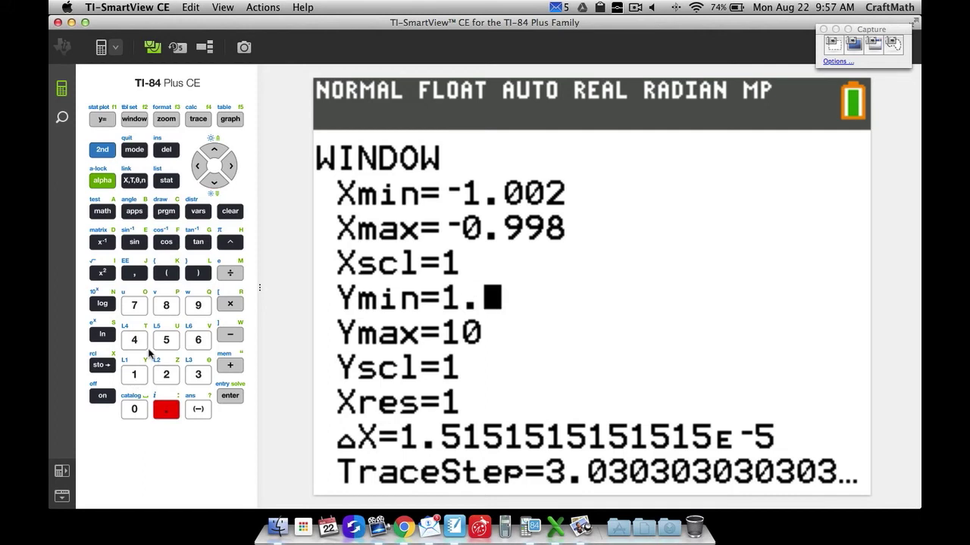
pyautogui.click(134, 339)
pyautogui.click(199, 305)
# - Set Ymax to 1.51 and redraw the graph of Y1 in the tighter window
pyautogui.click(214, 184)
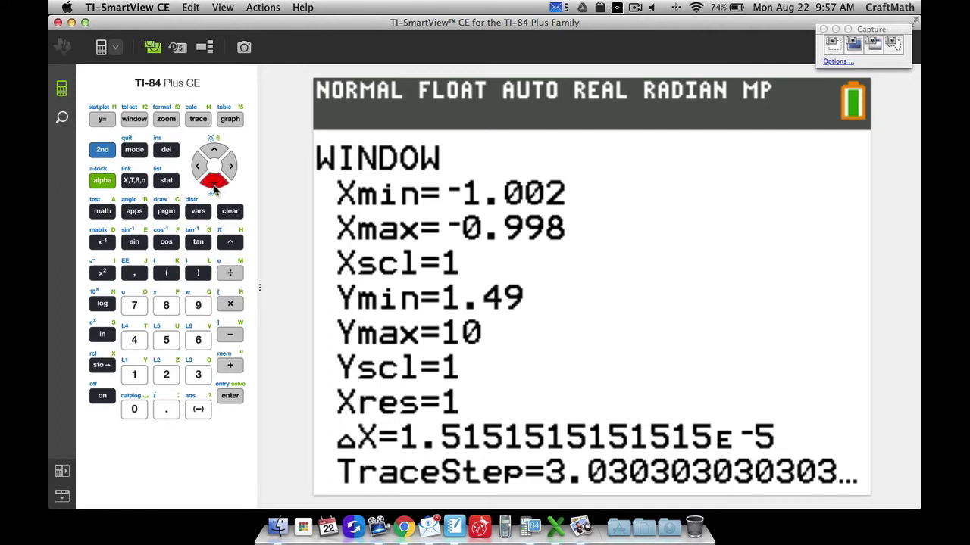
pyautogui.click(134, 374)
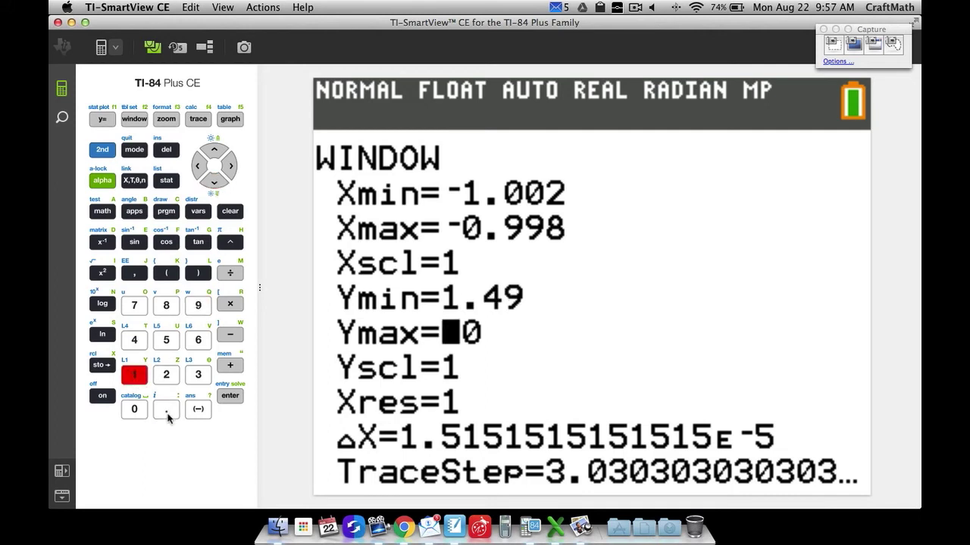
pyautogui.click(166, 409)
pyautogui.click(165, 340)
pyautogui.click(134, 374)
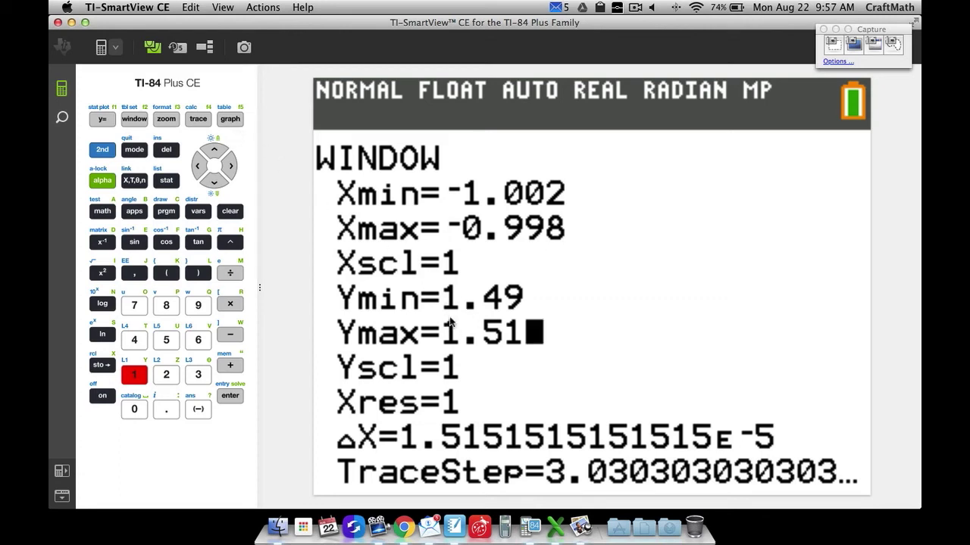
pyautogui.click(228, 122)
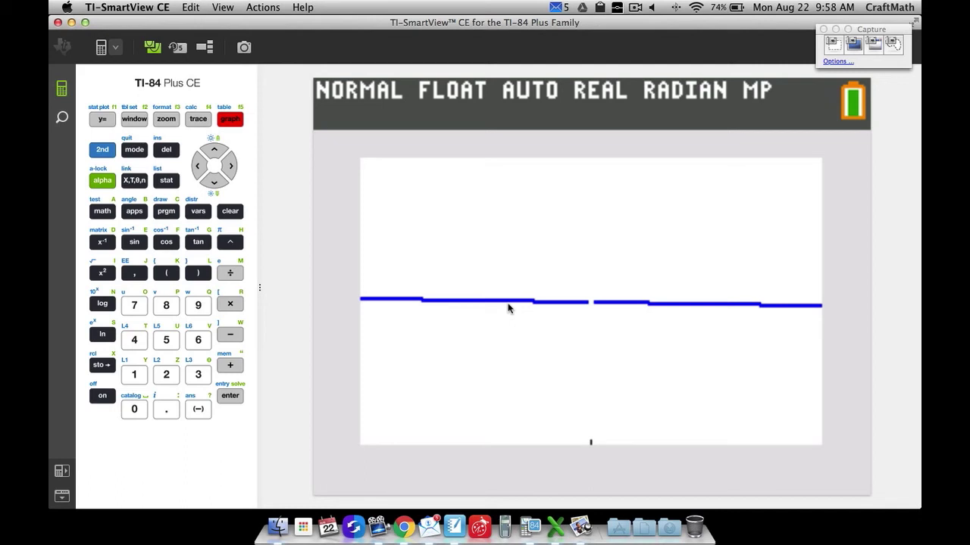
# - Trace Y1 on both sides of x = −1, ending on the negative side at x = −1.000091
pyautogui.click(198, 119)
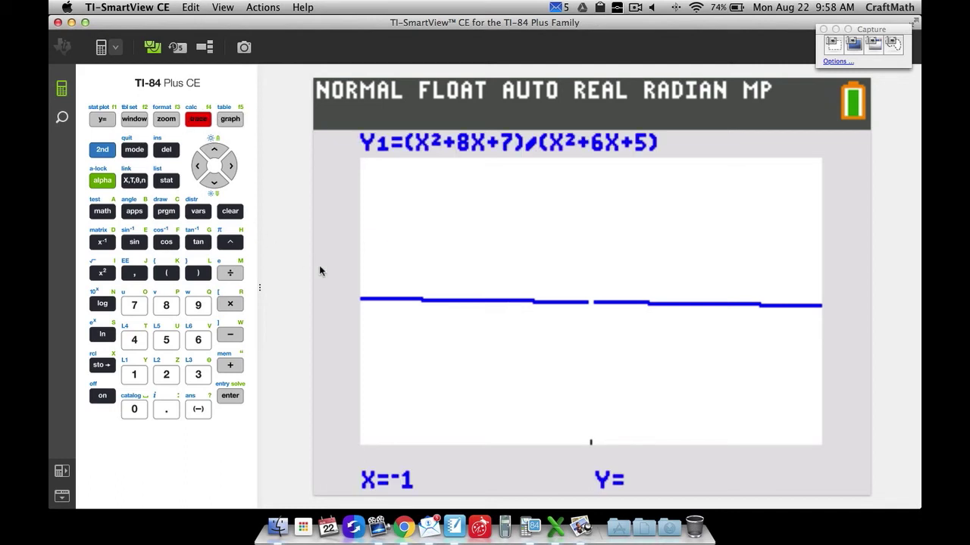
pyautogui.click(202, 168)
pyautogui.click(198, 170)
pyautogui.click(235, 171)
pyautogui.click(236, 172)
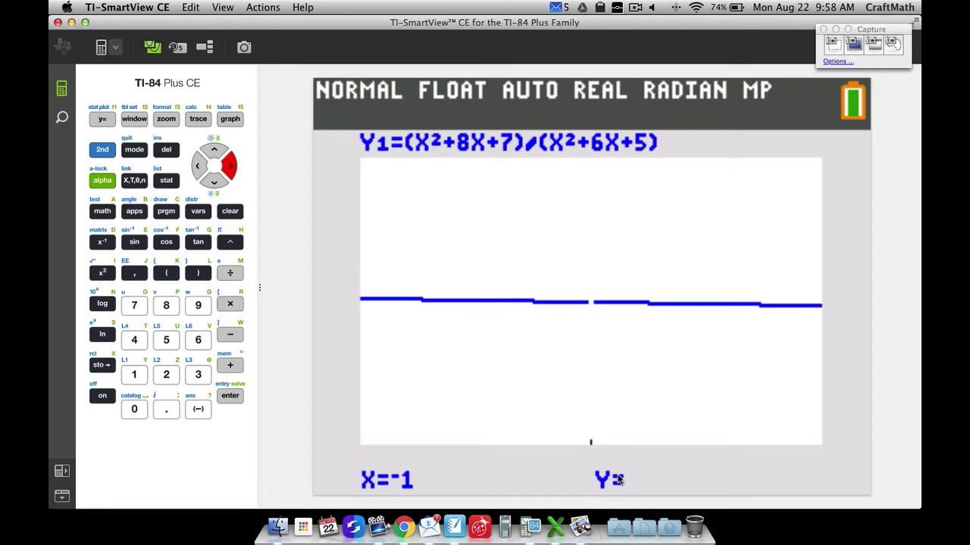
pyautogui.click(199, 164)
pyautogui.click(200, 168)
pyautogui.click(200, 167)
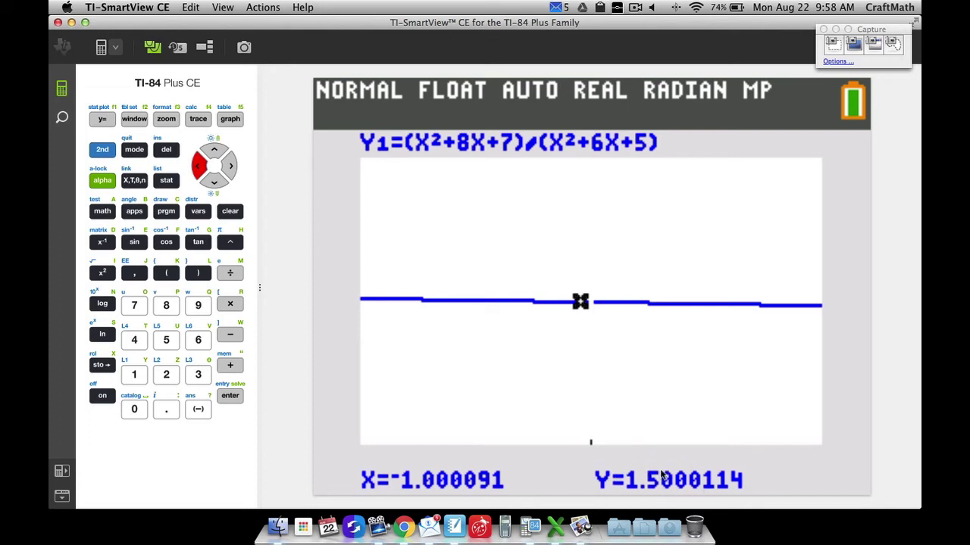
# - Trace Y1 across x = −1 onto the positive side, ending at x = −0.999788
pyautogui.click(231, 169)
pyautogui.click(231, 170)
pyautogui.click(232, 173)
pyautogui.click(233, 175)
pyautogui.click(235, 177)
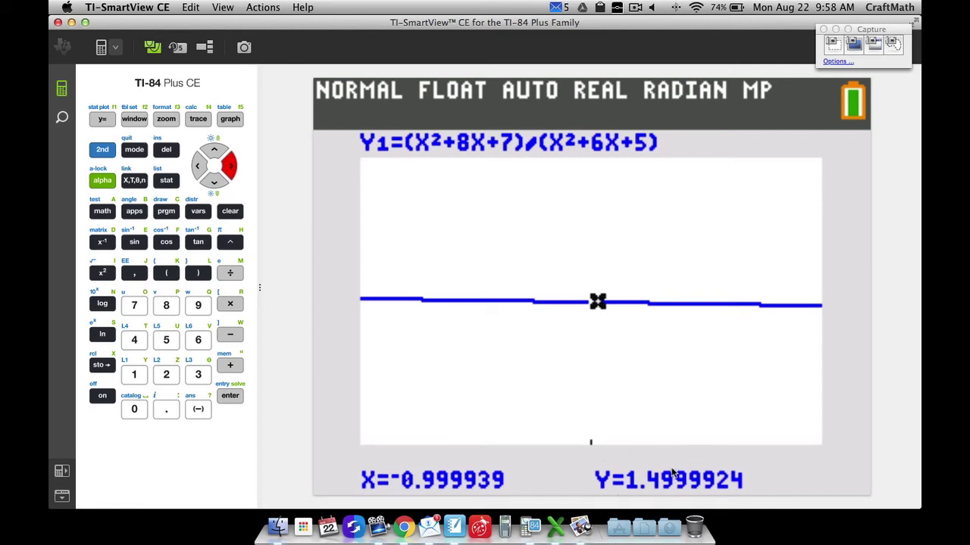
pyautogui.click(230, 167)
pyautogui.click(229, 166)
pyautogui.click(230, 167)
pyautogui.click(230, 167)
pyautogui.press('Right')
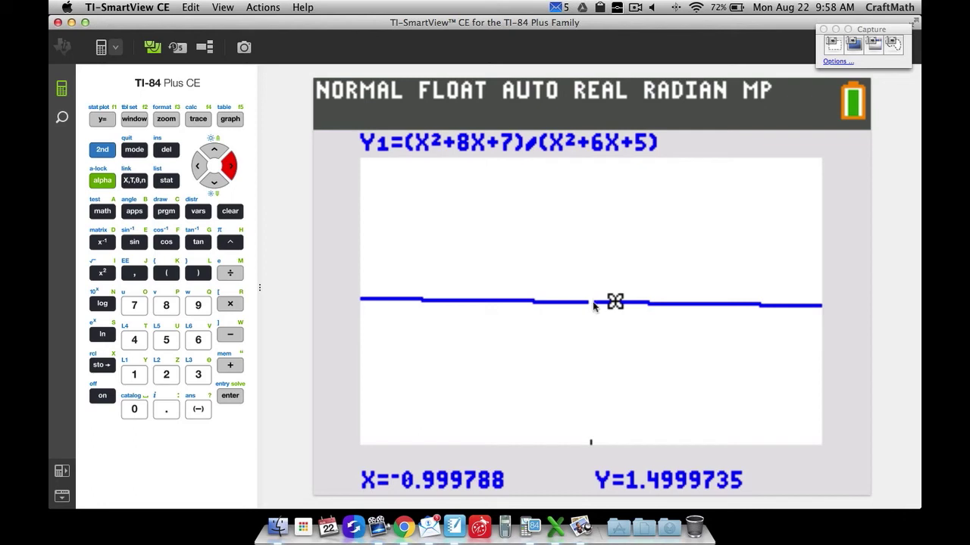
# - Trace Y1 back from the positive side to the hole at x = −1
pyautogui.click(200, 168)
pyautogui.click(200, 168)
pyautogui.click(198, 170)
pyautogui.click(198, 174)
pyautogui.click(200, 172)
pyautogui.click(200, 172)
pyautogui.click(200, 175)
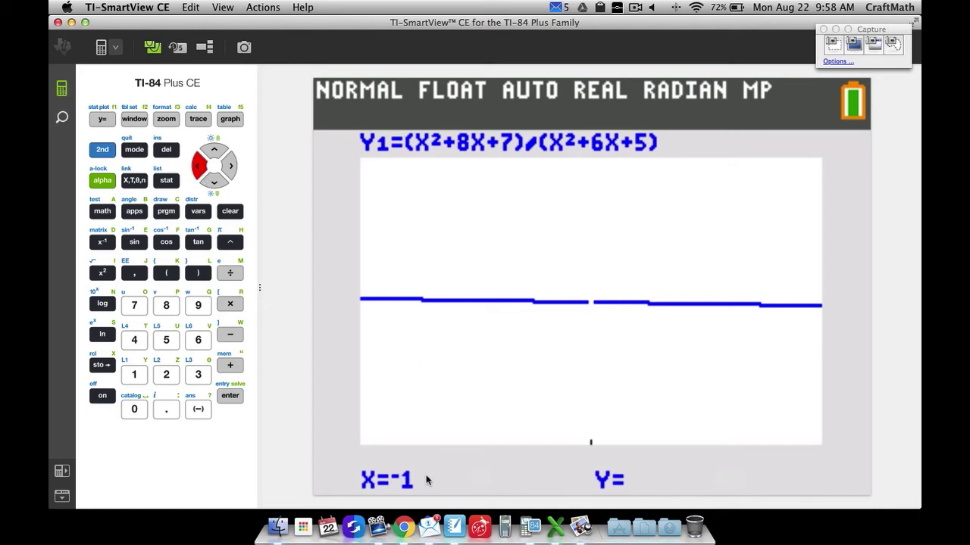
# - Switch to the Notebook page to review the worked limit, and return to TI-SmartView CE
pyautogui.hotkey('ctrl', 'Up')
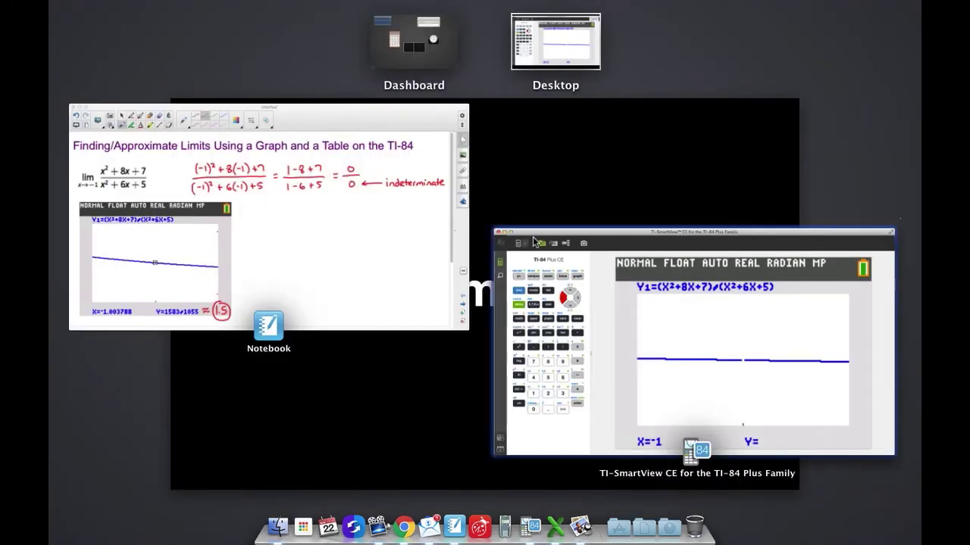
pyautogui.click(370, 176)
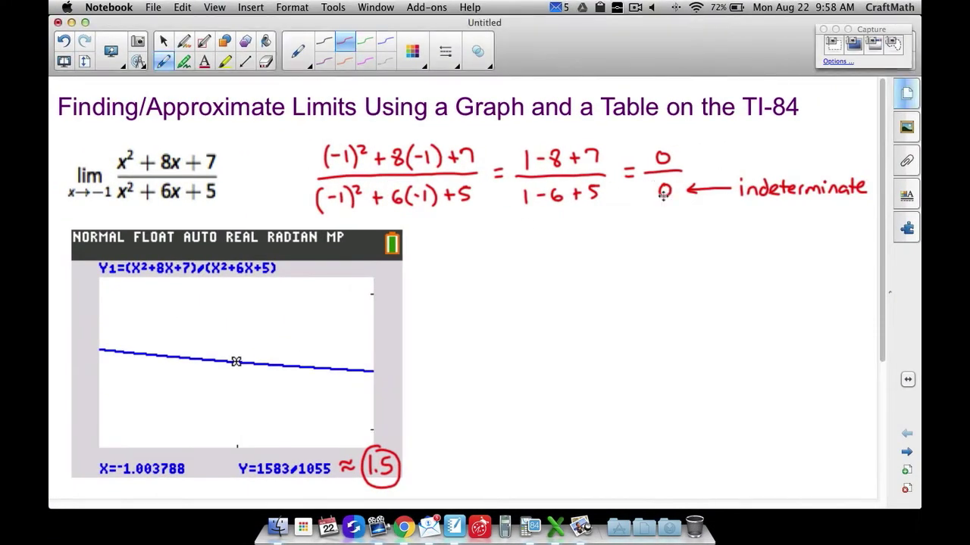
pyautogui.click(532, 527)
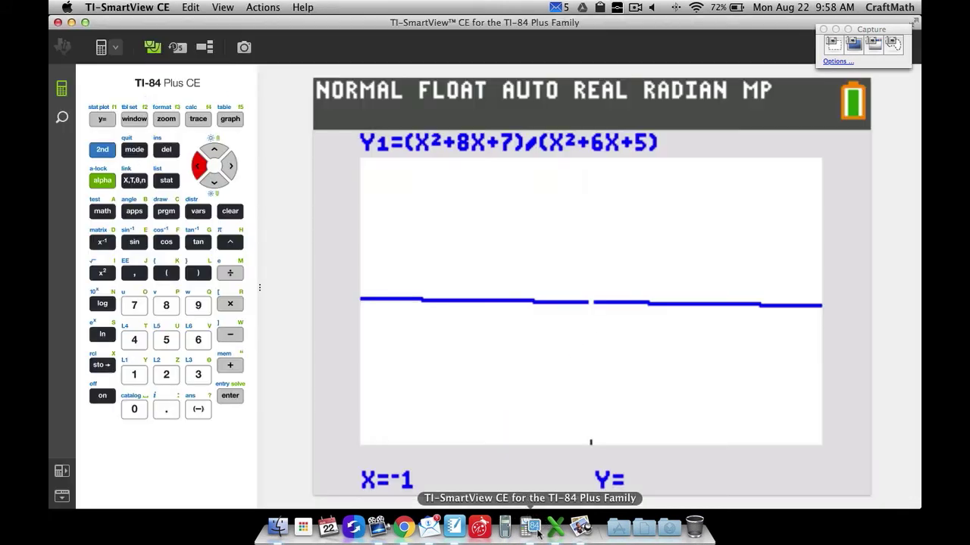
# - Display the calculator's table of values for Y1 and move the selection into the Y1 column
pyautogui.click(102, 149)
pyautogui.click(228, 120)
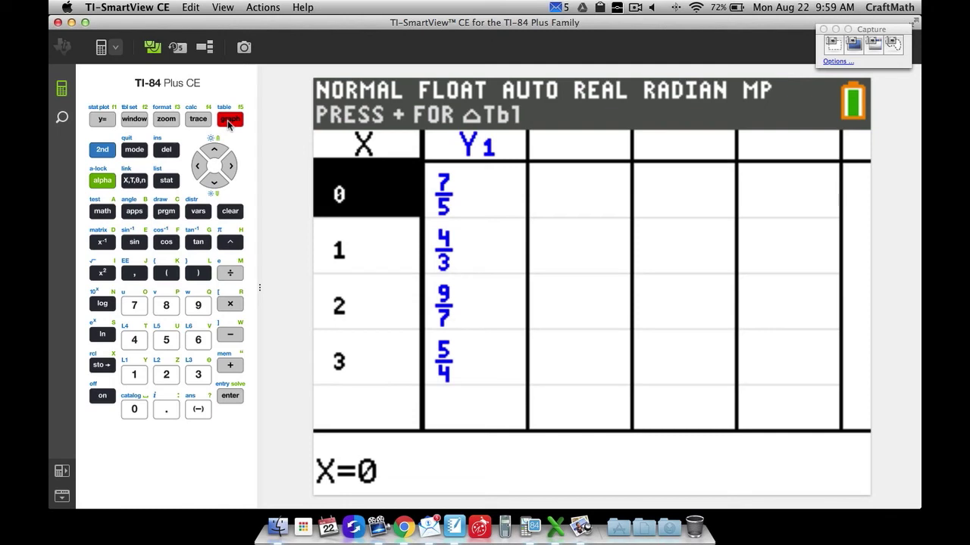
pyautogui.click(232, 169)
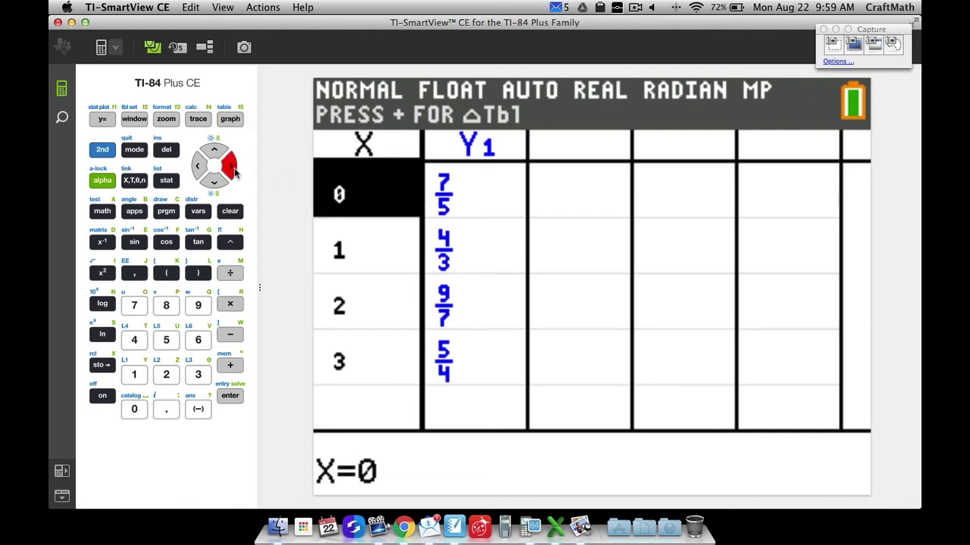
# - Check the calculator's mode settings without changing any, and reopen the Y1 table
pyautogui.click(144, 151)
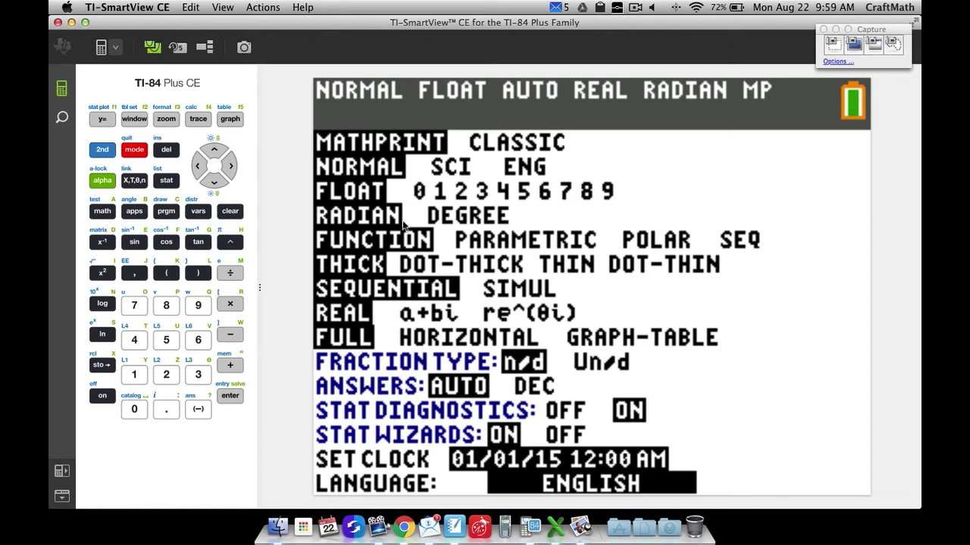
pyautogui.click(230, 119)
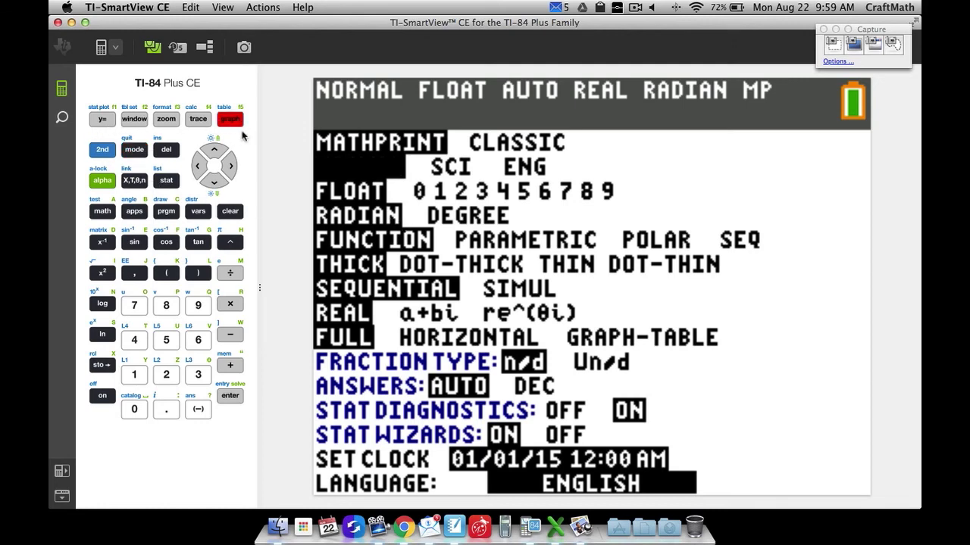
pyautogui.click(100, 155)
pyautogui.press('F5')
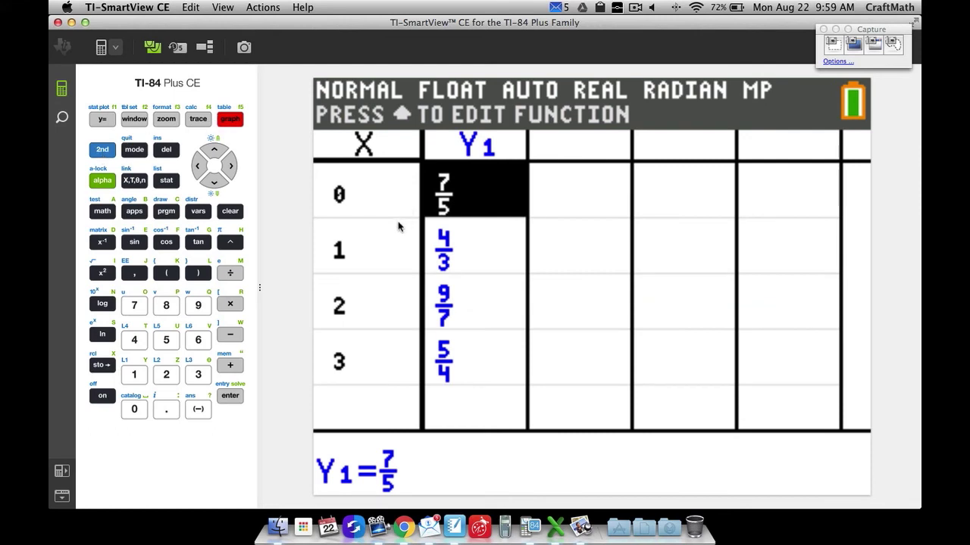
# - Show the function behind the Y1 column, and scroll the table's X column up to −2
pyautogui.click(214, 151)
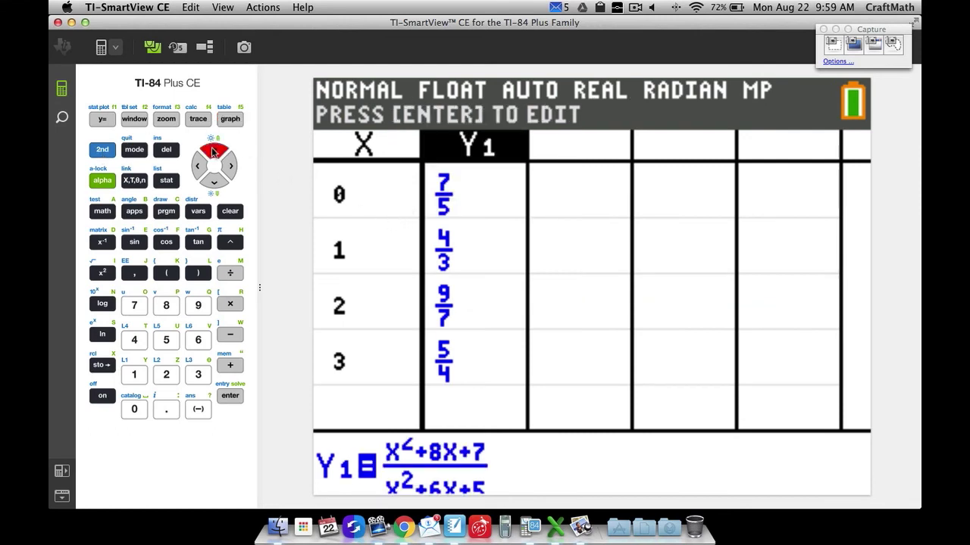
pyautogui.click(217, 187)
pyautogui.click(217, 154)
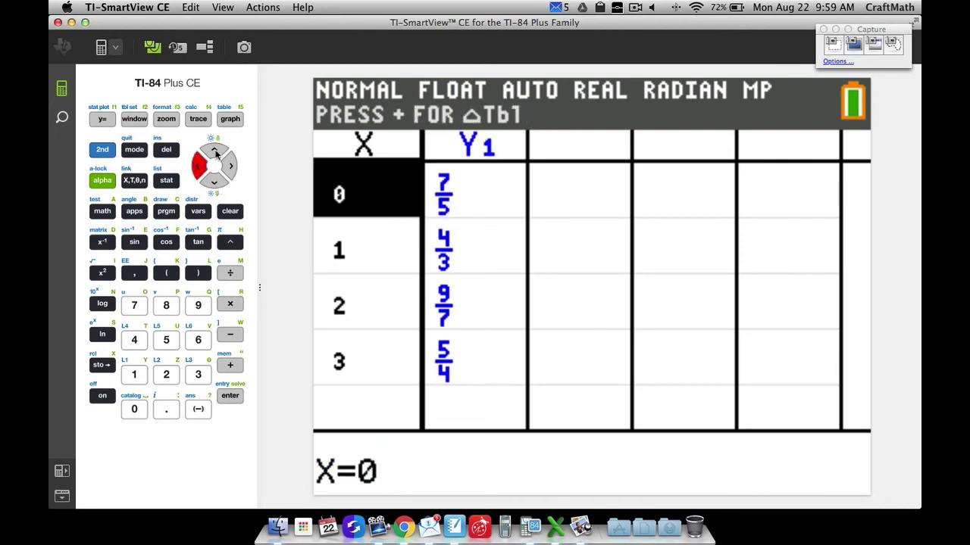
pyautogui.click(217, 153)
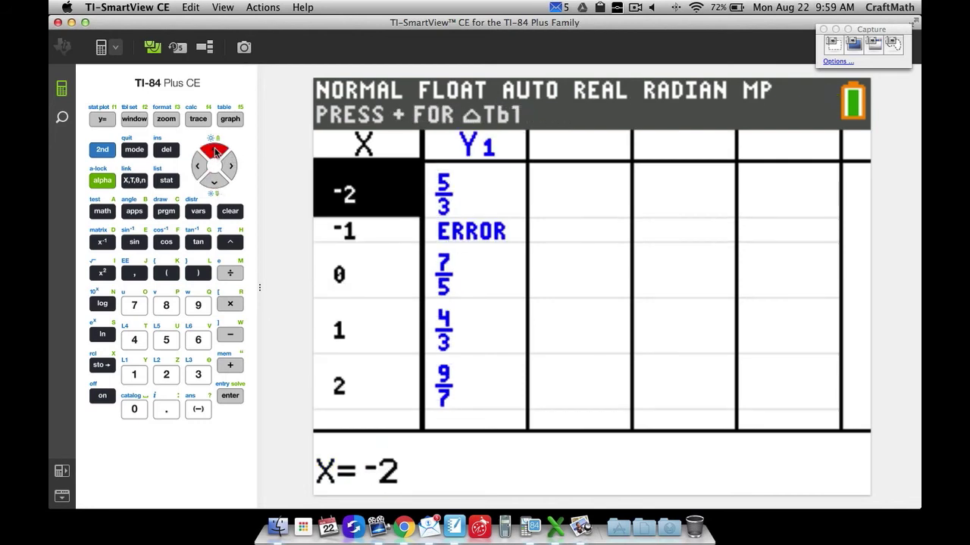
# - Set the table's start value to −1 in the table setup
pyautogui.click(217, 153)
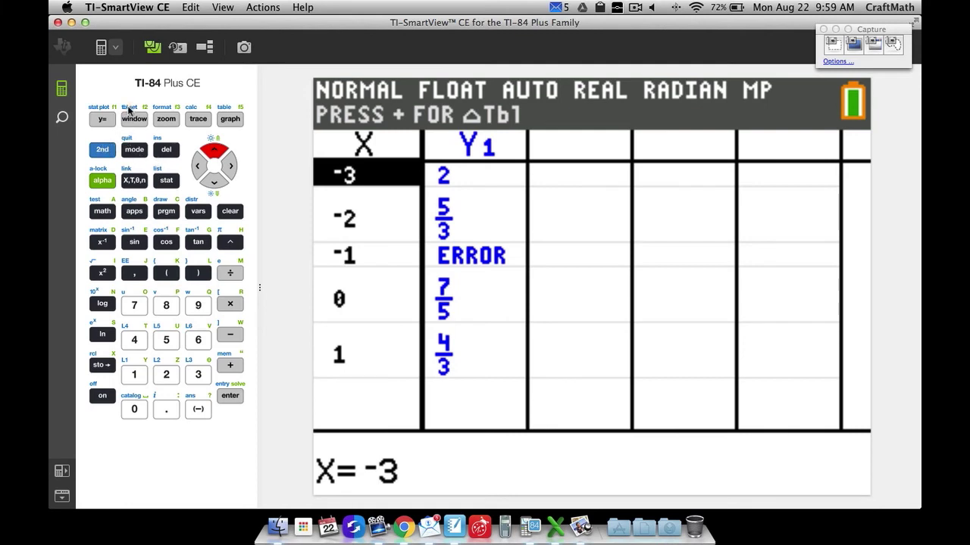
pyautogui.click(103, 150)
pyautogui.click(134, 118)
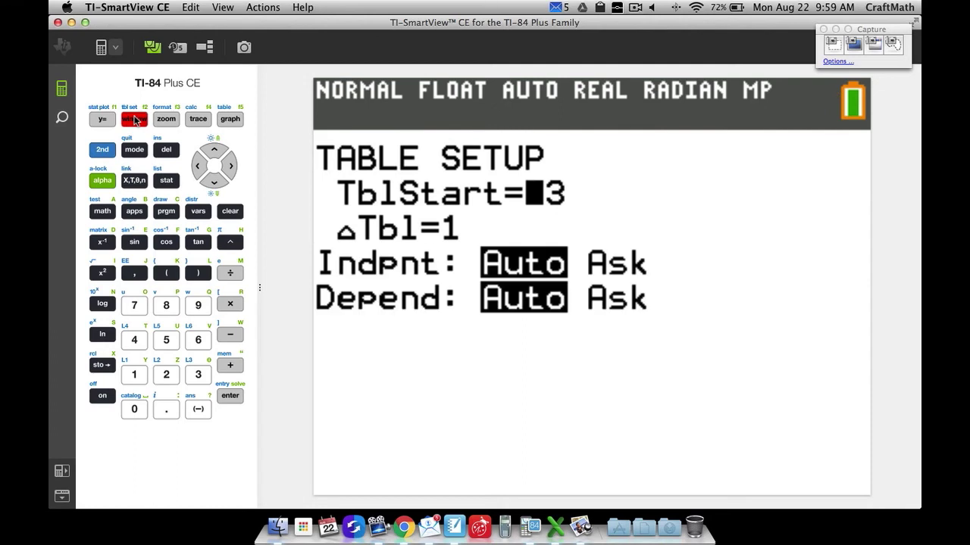
pyautogui.click(198, 410)
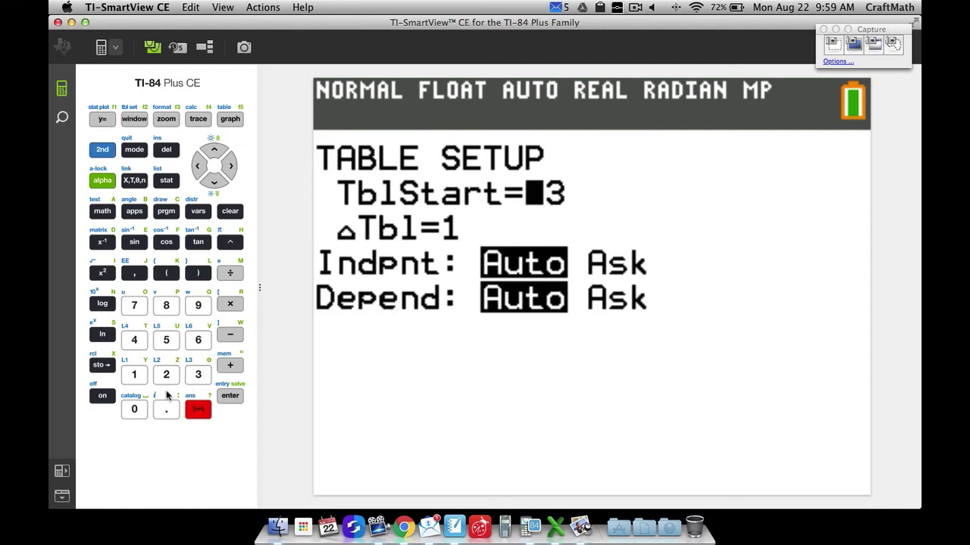
pyautogui.click(134, 375)
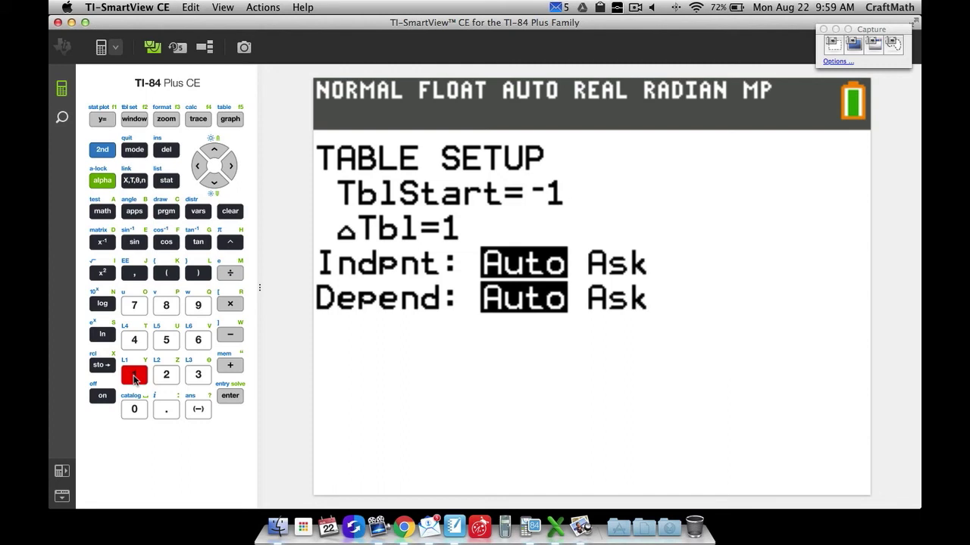
pyautogui.click(213, 182)
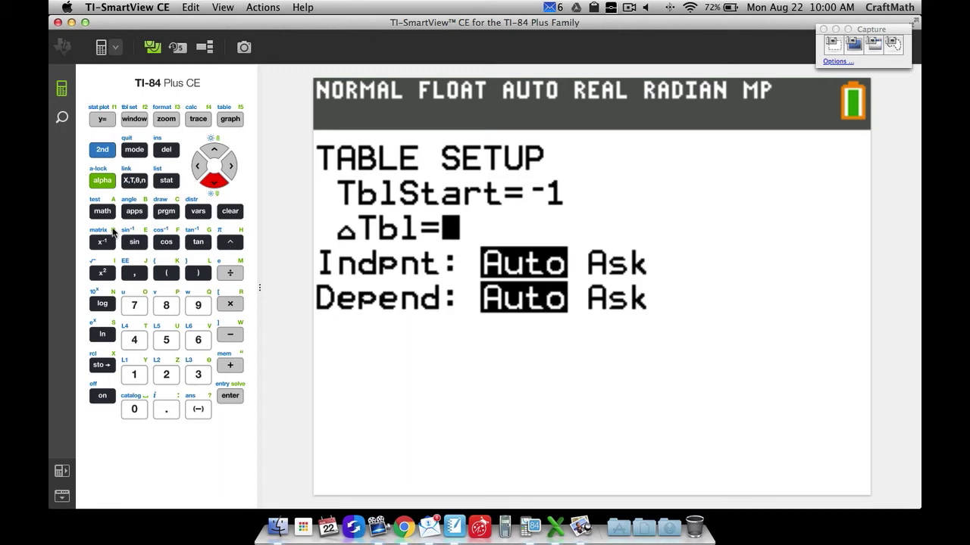
# - Display the Y1 table with the new start value and scroll the X column up to −3
pyautogui.click(102, 149)
pyautogui.click(229, 123)
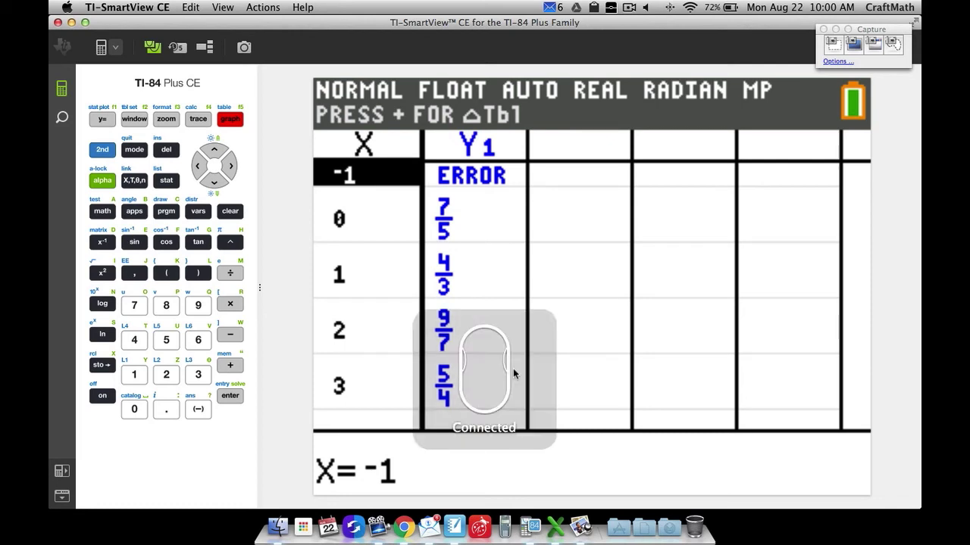
pyautogui.click(213, 153)
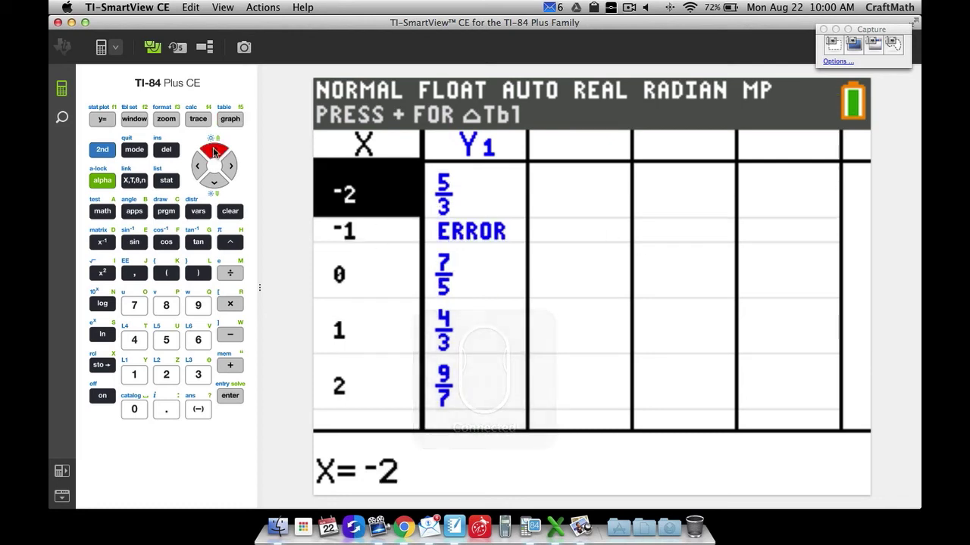
pyautogui.click(213, 152)
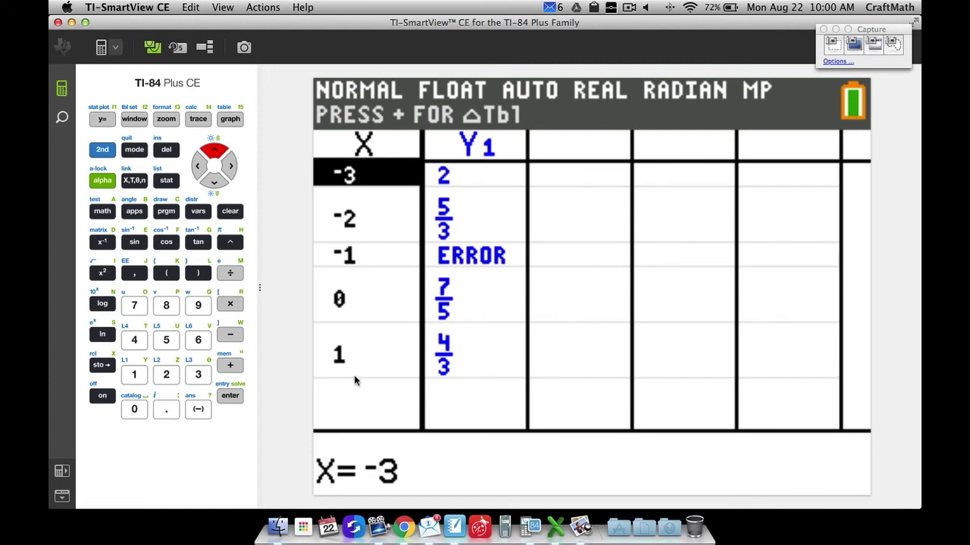
# - Set the table start to −1 and the table increment ΔTbl to .01
pyautogui.click(110, 150)
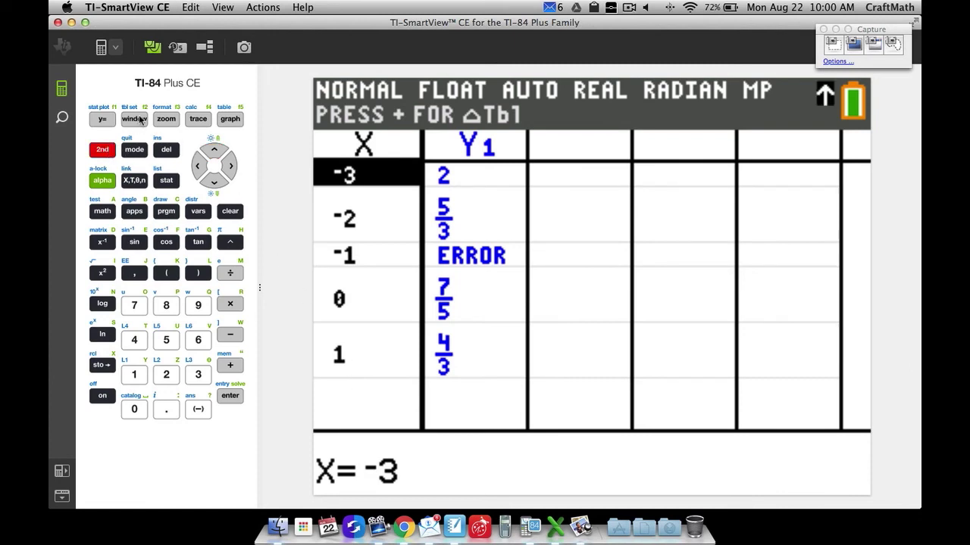
pyautogui.click(134, 119)
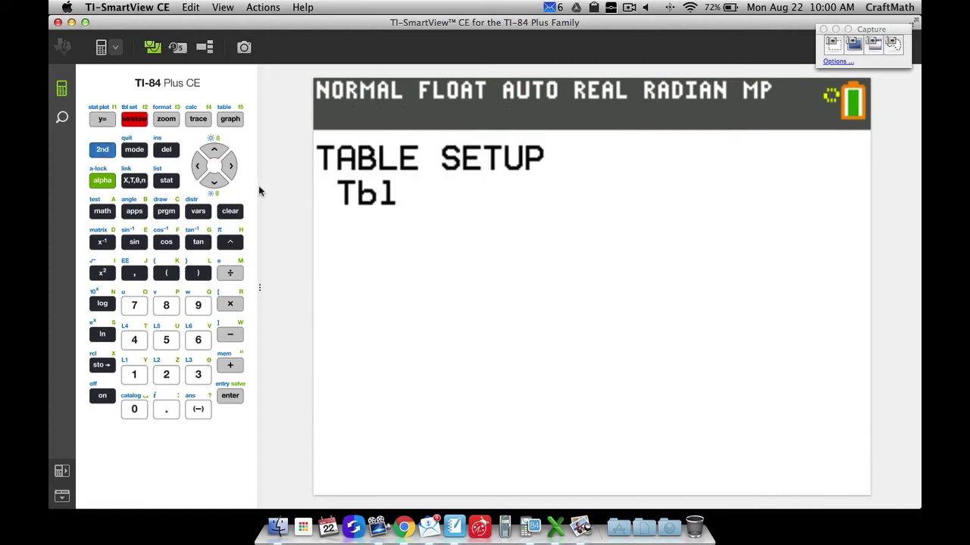
pyautogui.click(198, 409)
pyautogui.click(134, 374)
pyautogui.click(214, 182)
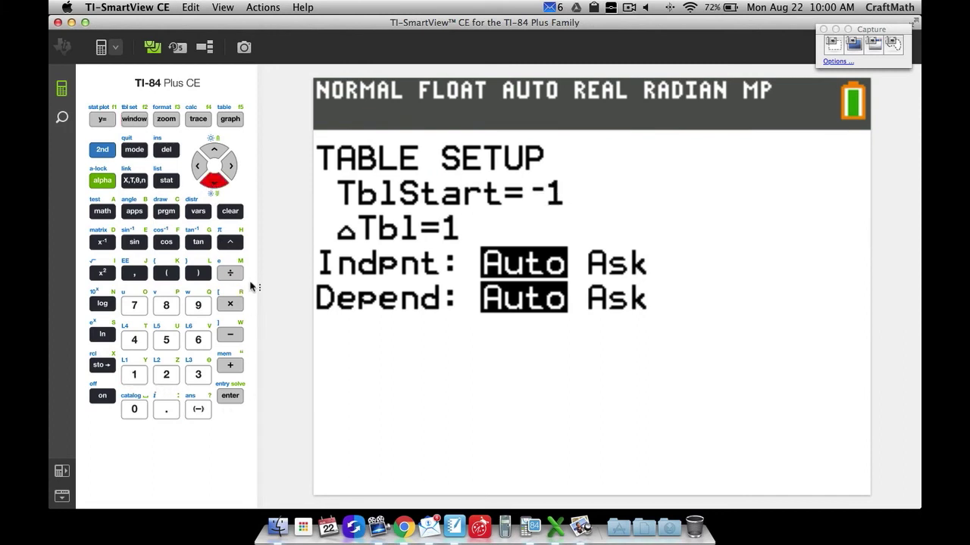
pyautogui.click(166, 410)
pyautogui.click(134, 409)
pyautogui.click(134, 374)
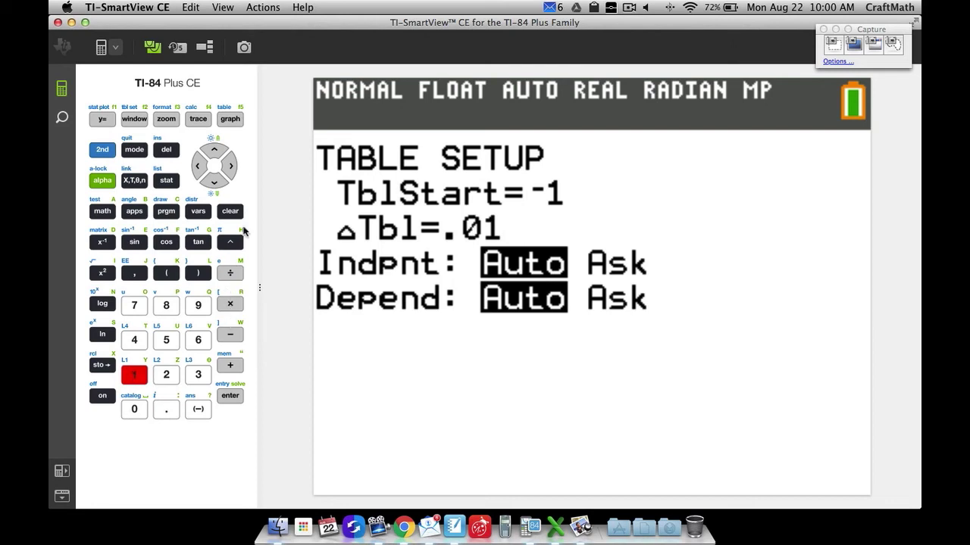
# - Display the table in 0.01 increments and scroll up to X = −1.03 to compare Y1 on both sides of −1
pyautogui.click(102, 149)
pyautogui.click(230, 119)
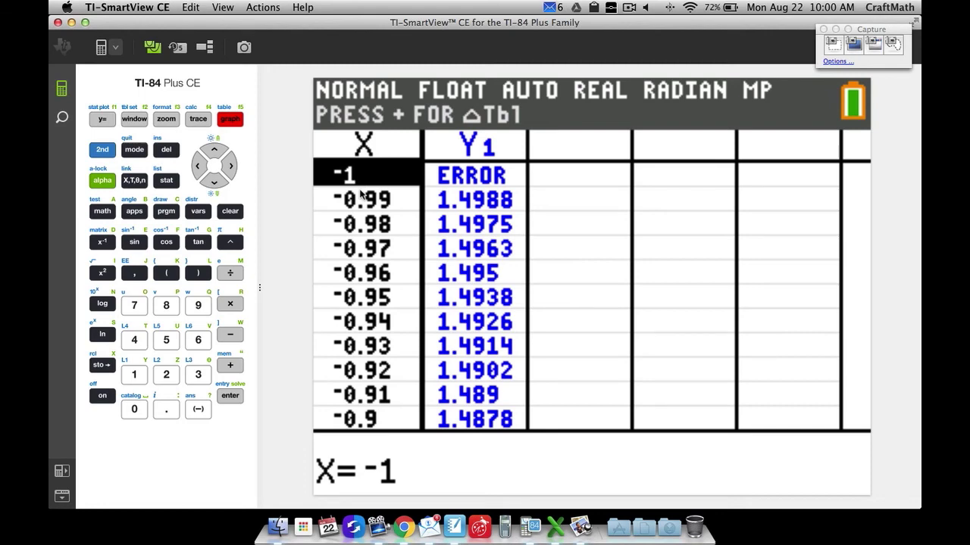
pyautogui.click(216, 149)
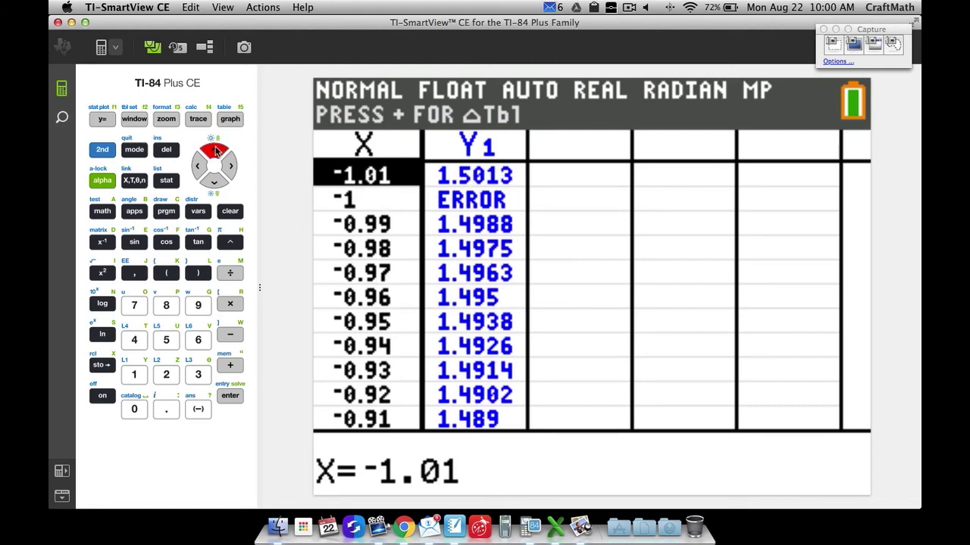
pyautogui.click(216, 150)
pyautogui.click(215, 149)
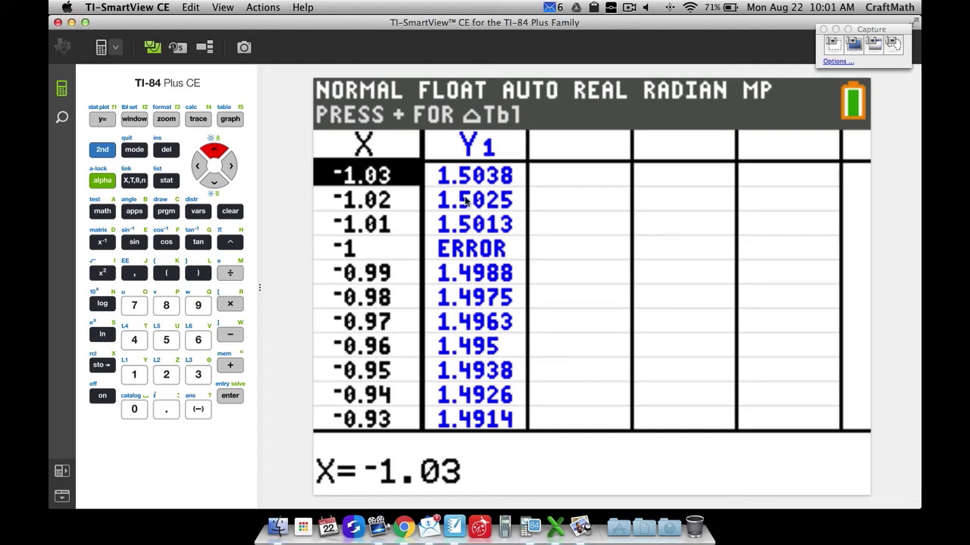
# - Reset the table start to −1 and refine the table increment ΔTbl to .001
pyautogui.click(103, 148)
pyautogui.click(134, 119)
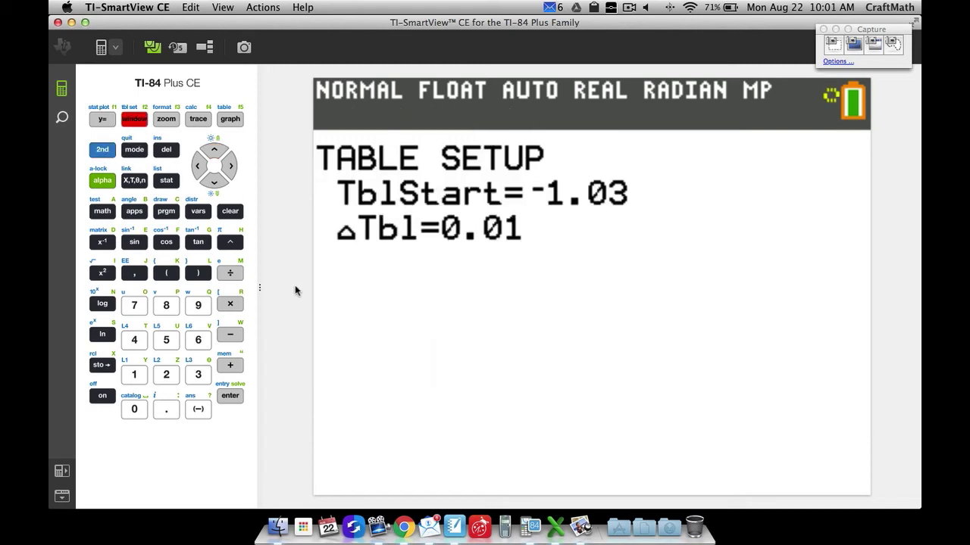
pyautogui.click(198, 409)
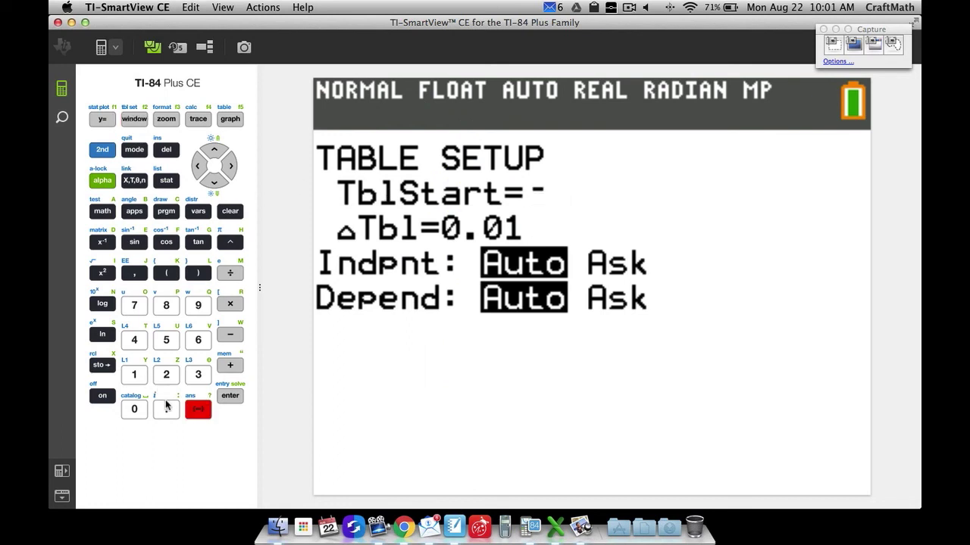
pyautogui.click(134, 374)
pyautogui.click(213, 183)
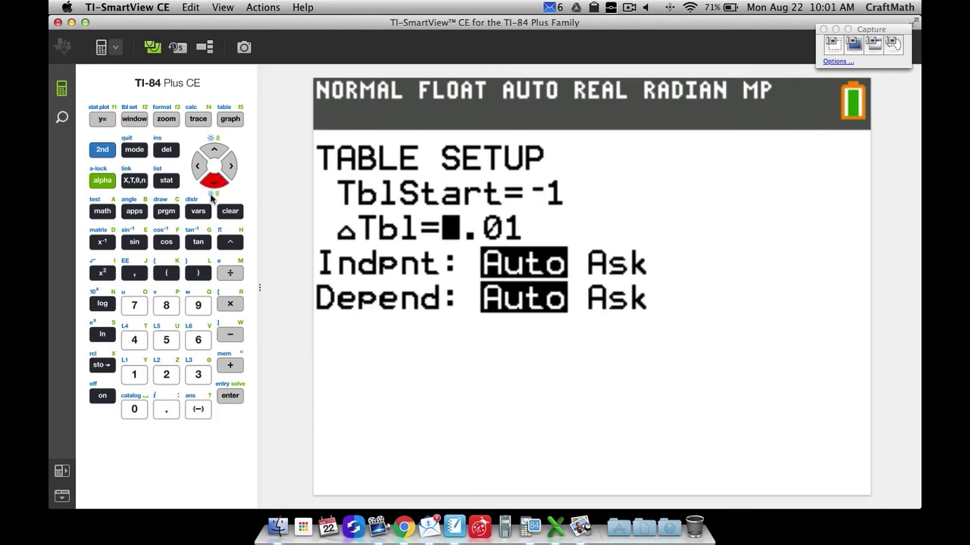
pyautogui.click(166, 409)
pyautogui.click(135, 409)
pyautogui.click(136, 409)
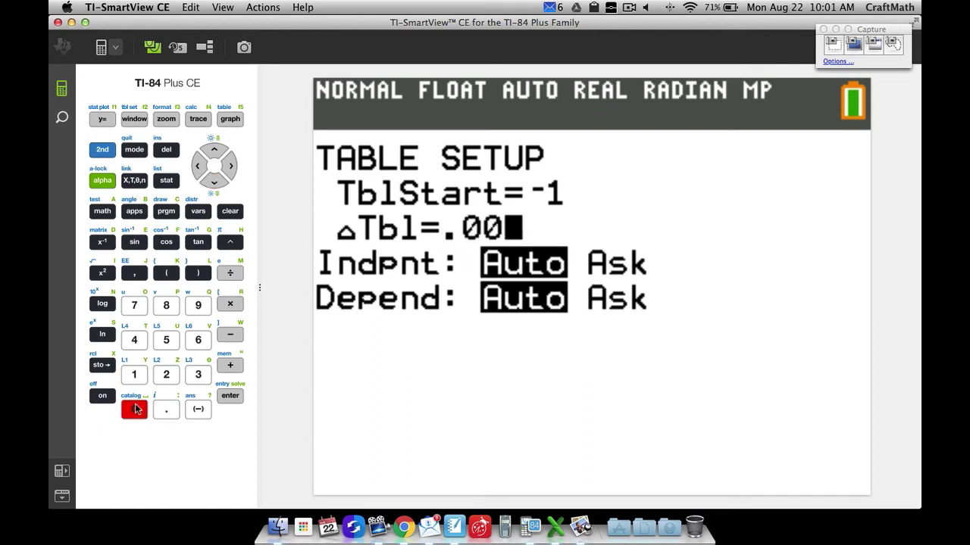
pyautogui.click(134, 375)
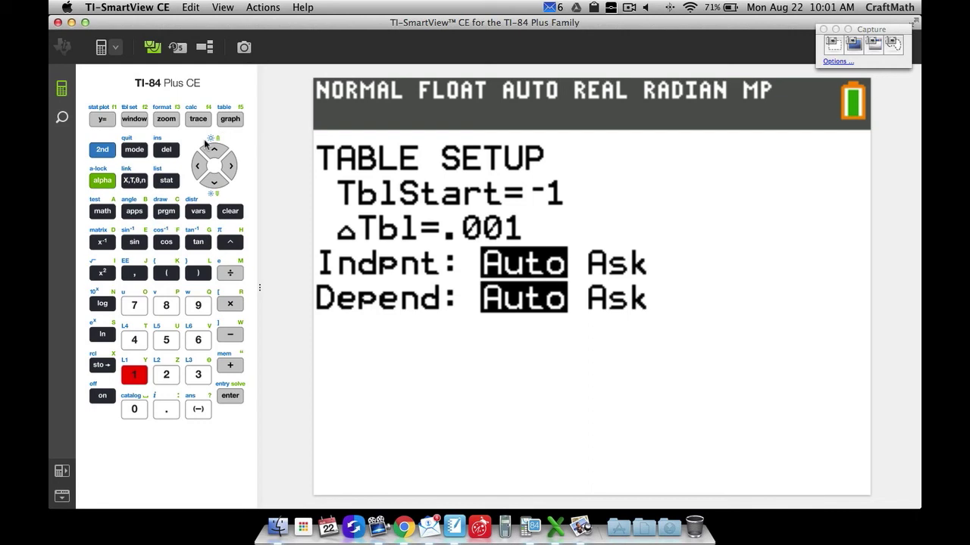
# - Display the table in 0.001 increments and scroll up to X = −1.006 to examine Y1 near −1
pyautogui.click(108, 152)
pyautogui.click(229, 119)
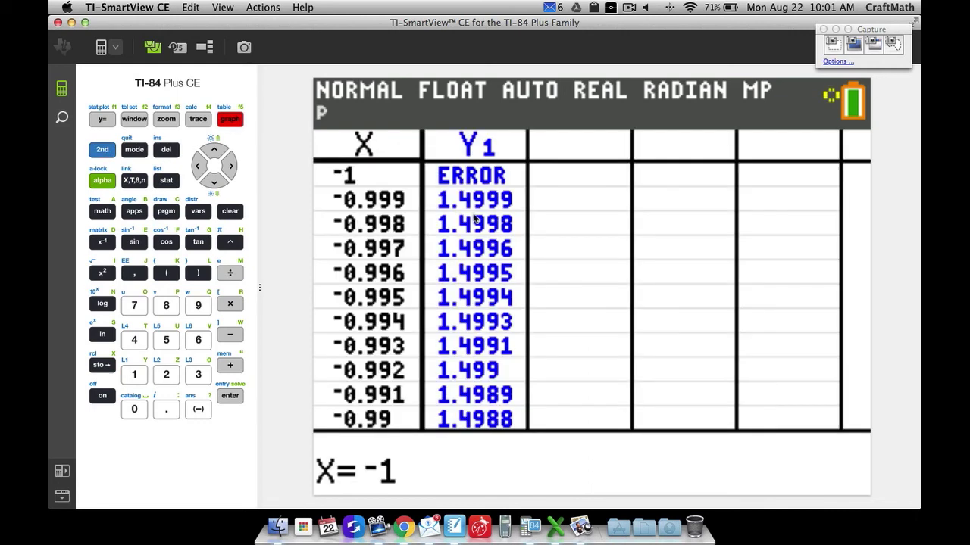
pyautogui.click(216, 152)
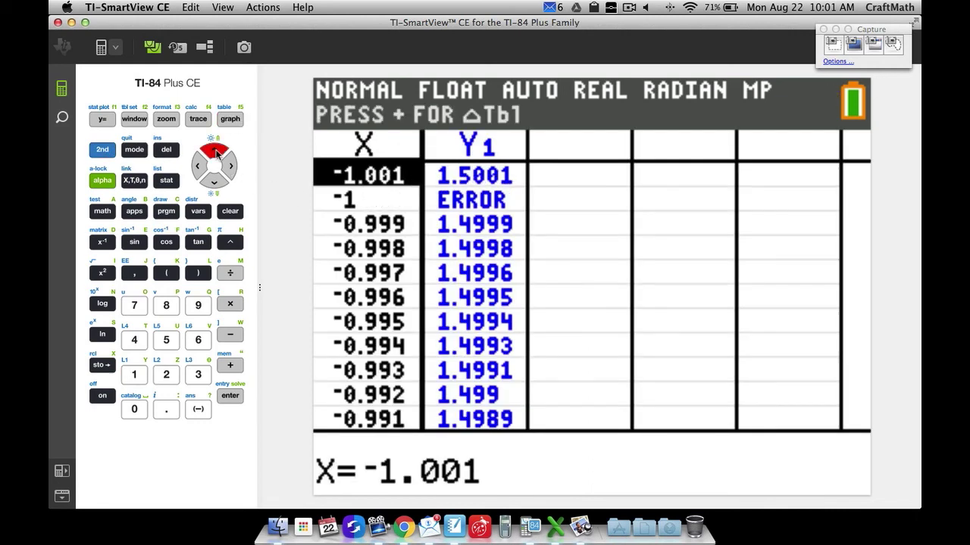
pyautogui.click(216, 152)
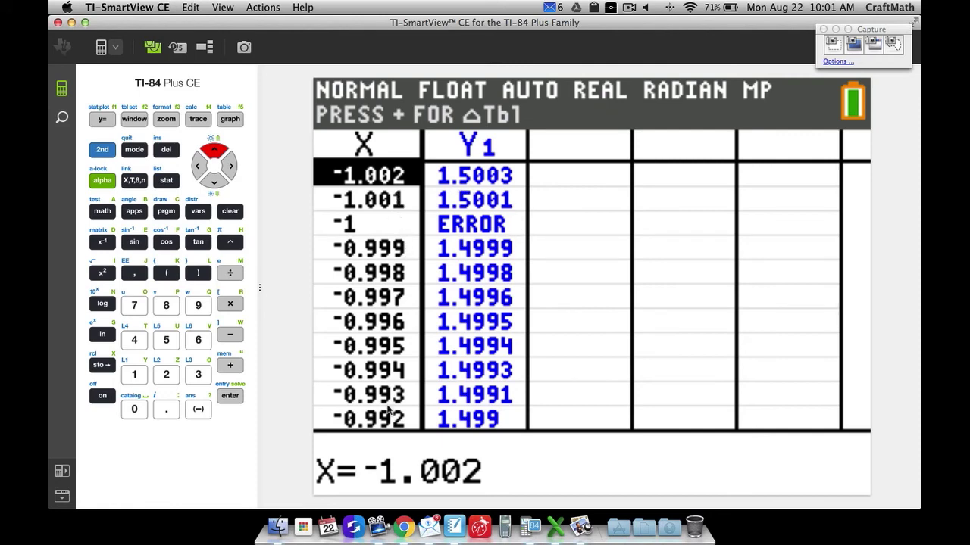
pyautogui.click(213, 155)
pyautogui.click(213, 154)
pyautogui.click(213, 154)
pyautogui.click(213, 155)
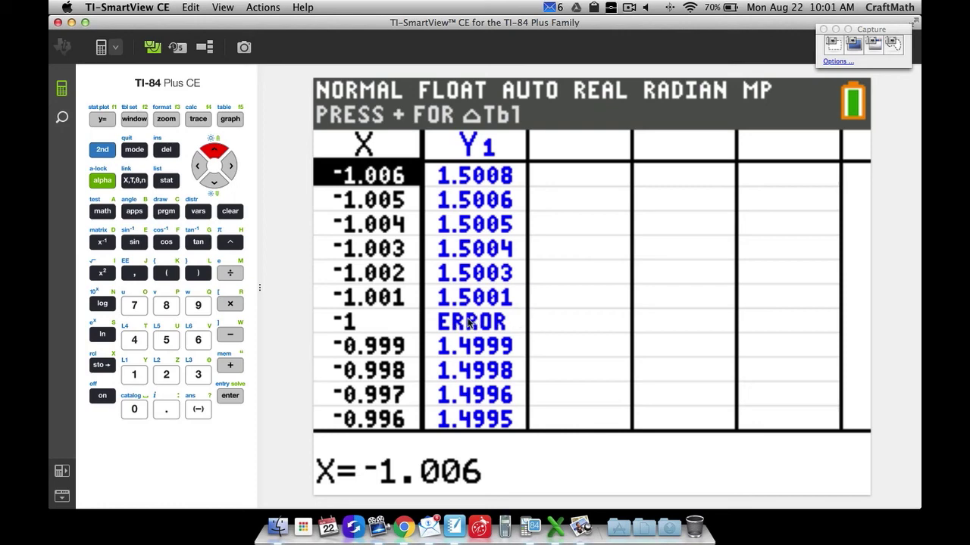
# - Switch the table setup's independent variable (Indpnt) from Auto to Ask
pyautogui.click(106, 151)
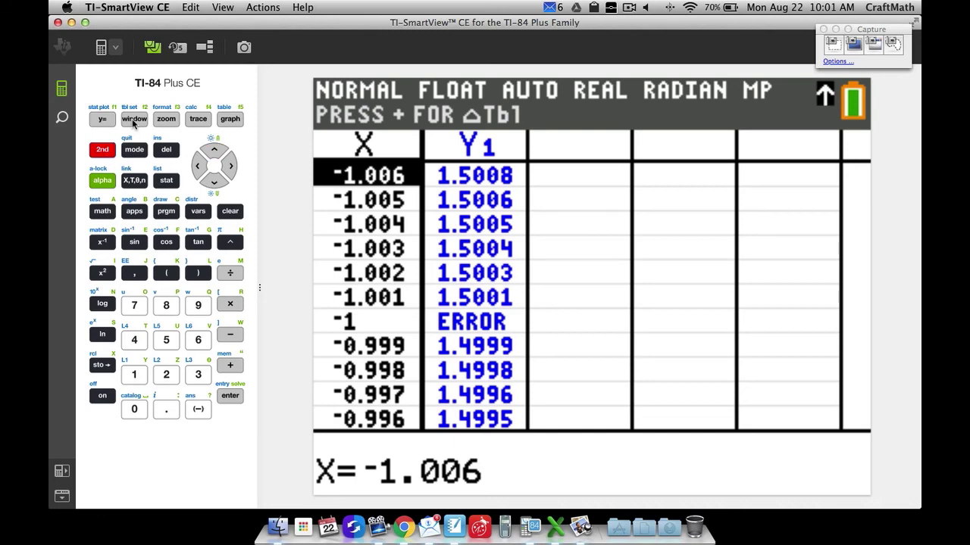
pyautogui.click(134, 121)
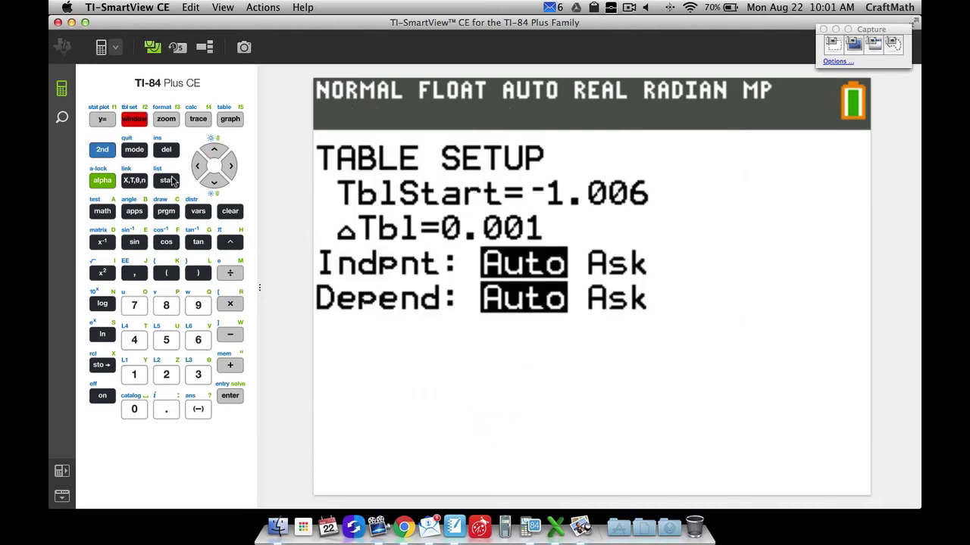
pyautogui.click(214, 186)
pyautogui.click(216, 184)
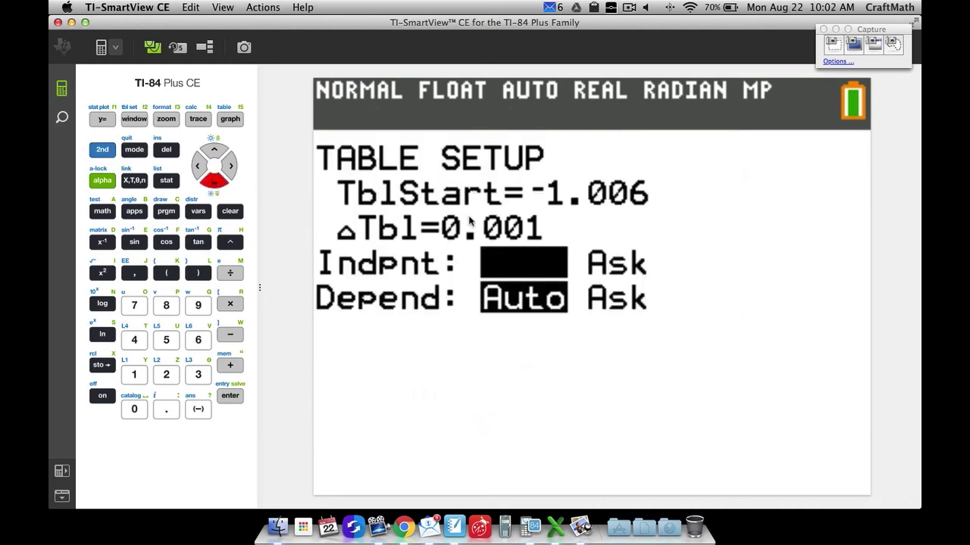
pyautogui.click(231, 166)
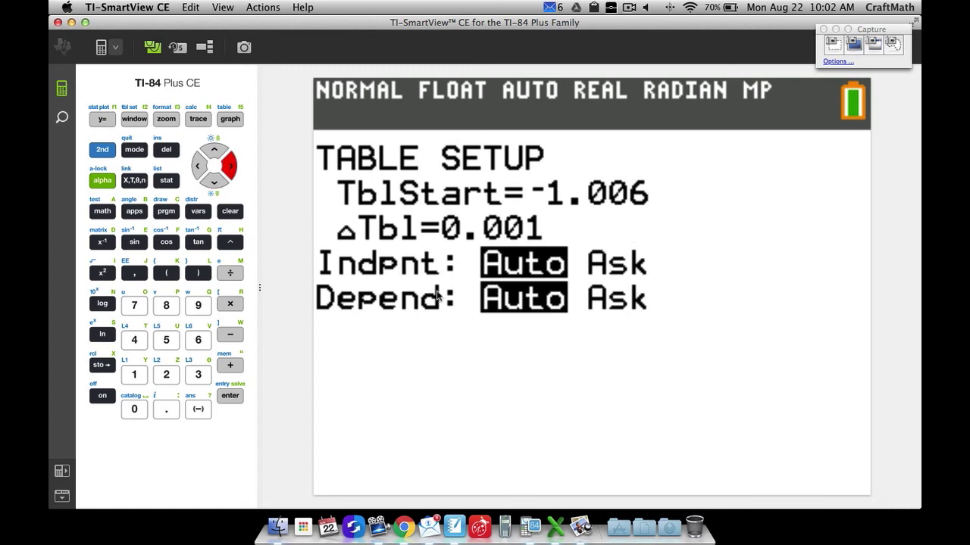
pyautogui.click(230, 396)
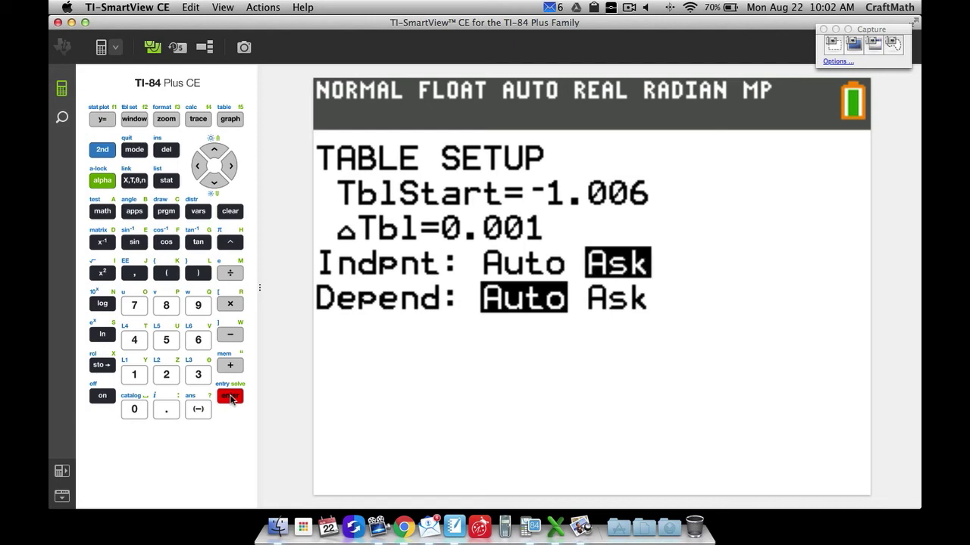
# - Display the empty table and enter −.99999999 as the first X value to evaluate Y1 there
pyautogui.click(102, 149)
pyautogui.click(229, 119)
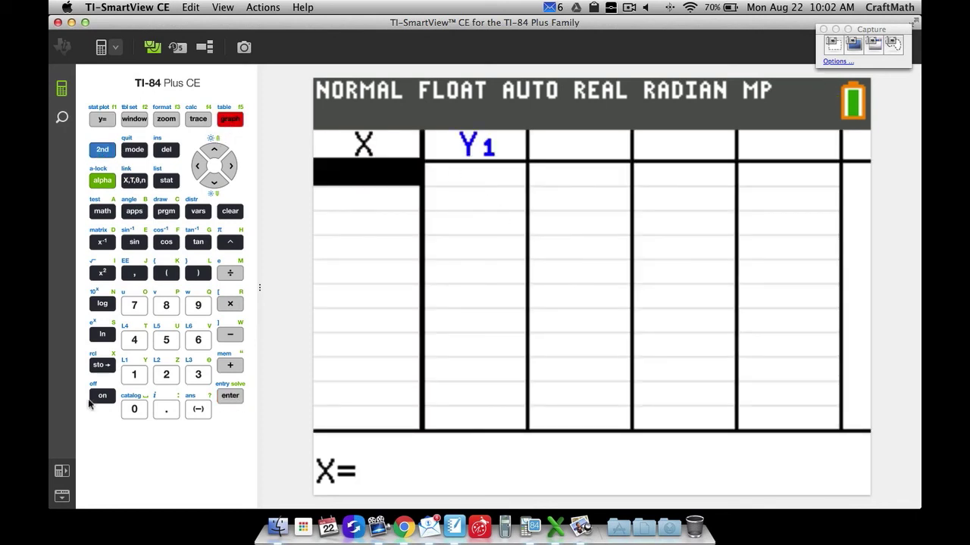
pyautogui.click(199, 410)
pyautogui.click(166, 410)
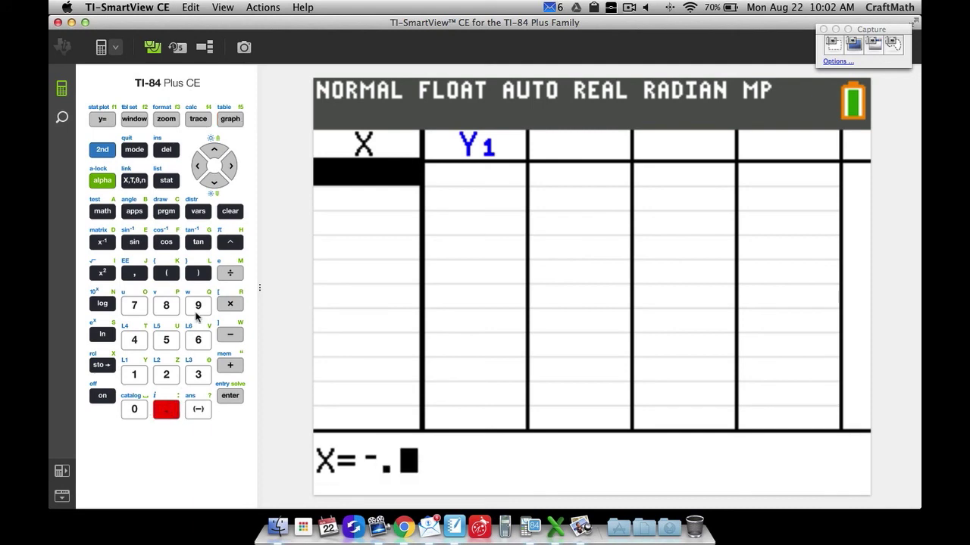
pyautogui.click(198, 306)
pyautogui.click(198, 306)
pyautogui.click(198, 307)
pyautogui.click(198, 307)
pyautogui.click(197, 306)
pyautogui.click(198, 307)
pyautogui.click(197, 307)
pyautogui.click(197, 307)
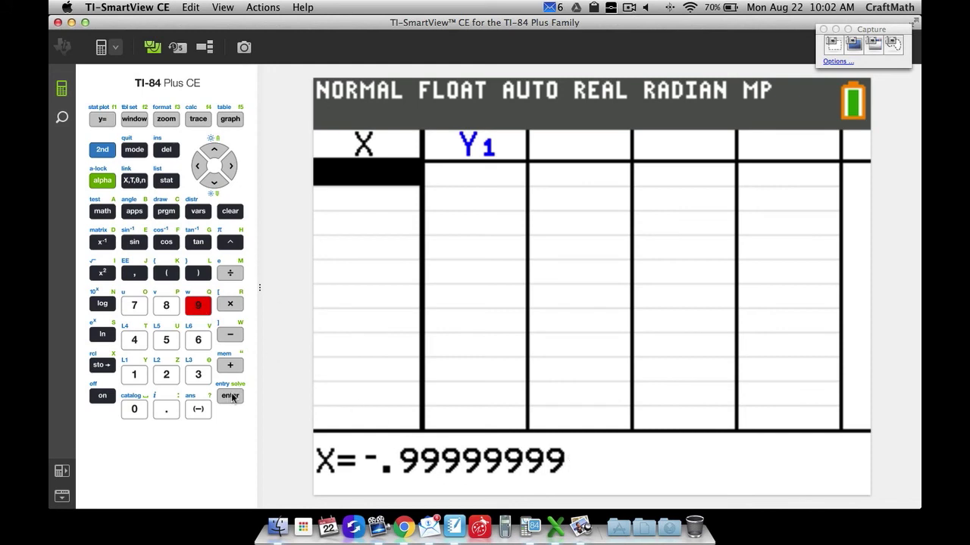
pyautogui.press('Return')
# - Inspect the full Y1 value in the first row and the exact X value stored beside it
pyautogui.press('Right')
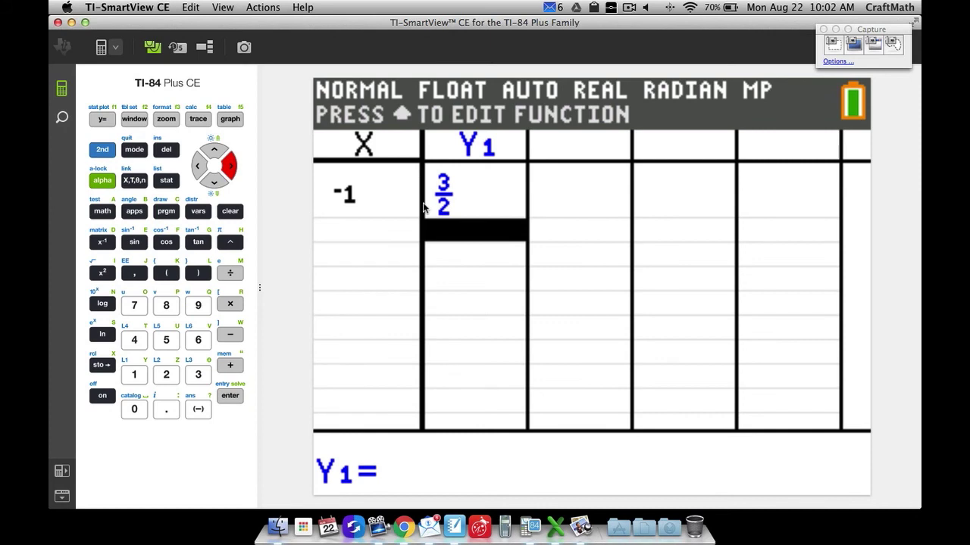
pyautogui.press('Up')
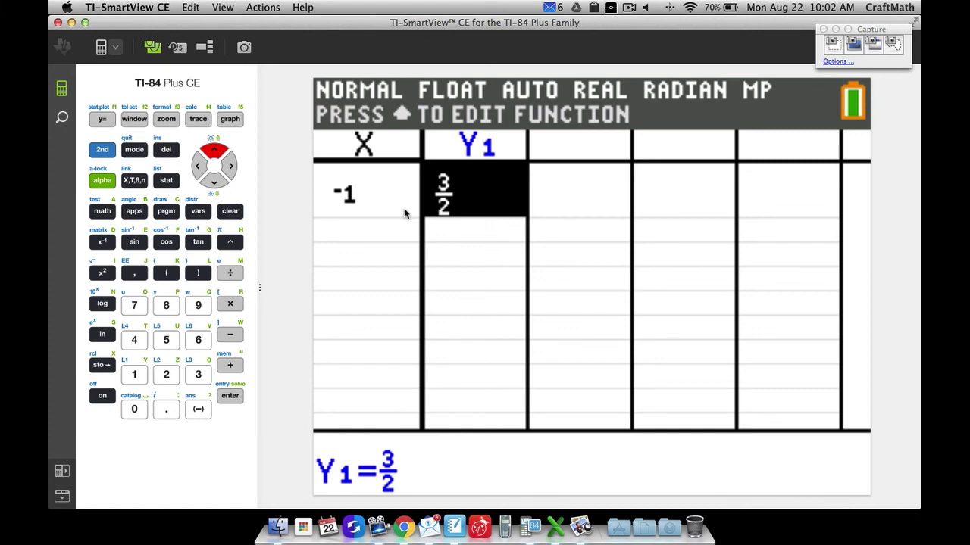
pyautogui.click(198, 170)
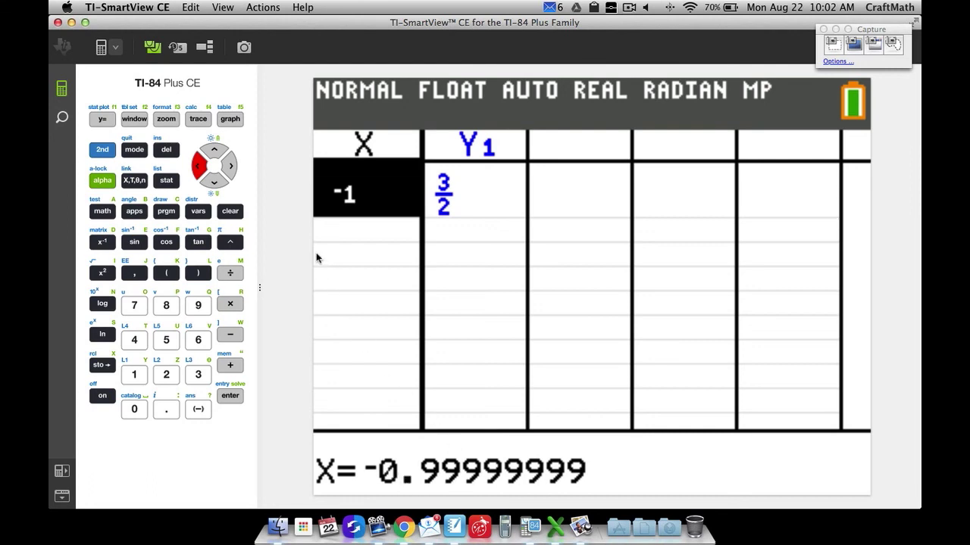
# - Enter −.99 as the second X value in the table and inspect its Y1 value
pyautogui.click(217, 188)
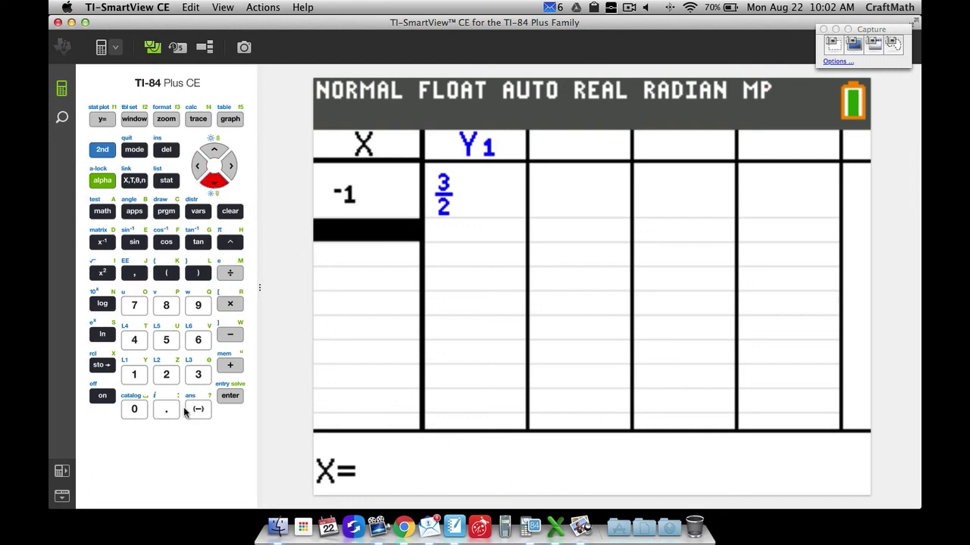
pyautogui.click(198, 409)
pyautogui.click(166, 410)
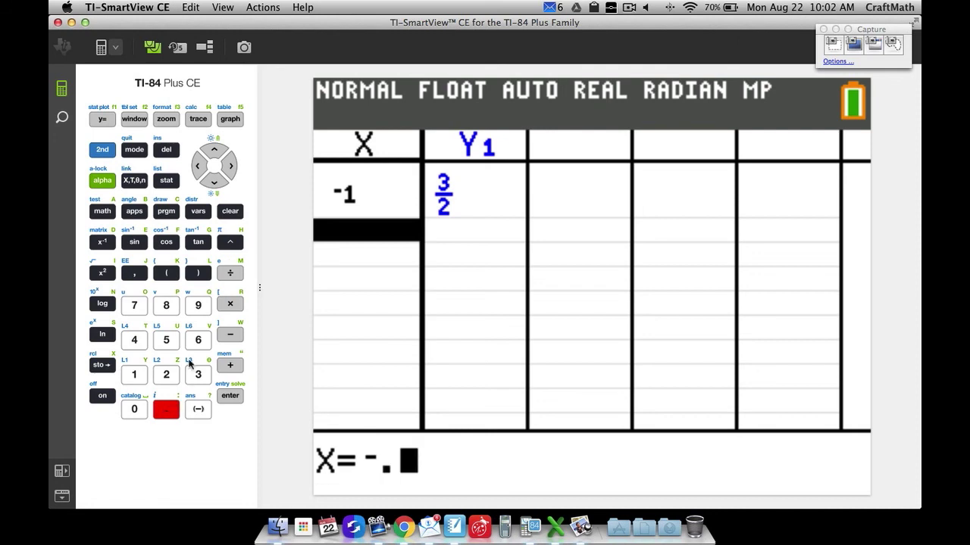
pyautogui.click(197, 304)
pyautogui.click(198, 304)
pyautogui.click(227, 397)
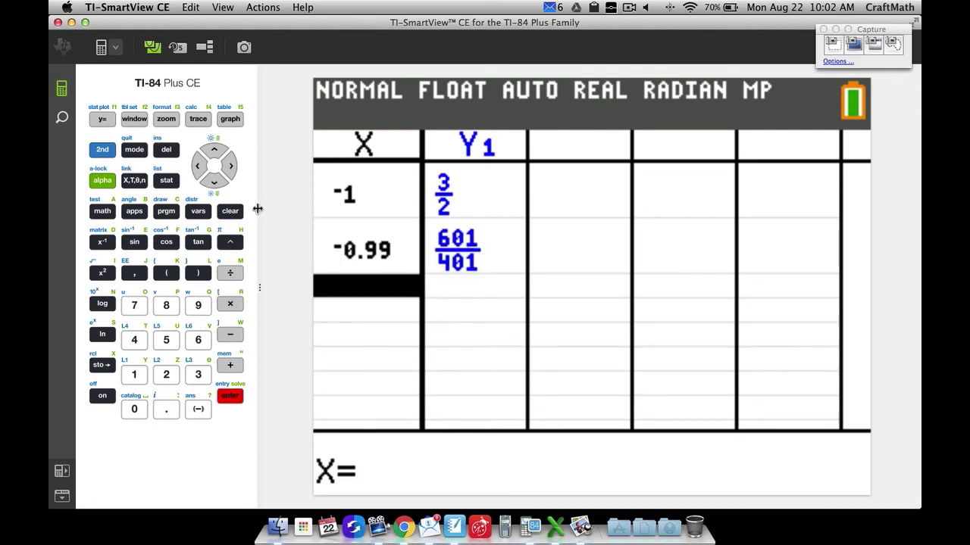
pyautogui.click(232, 166)
pyautogui.click(214, 150)
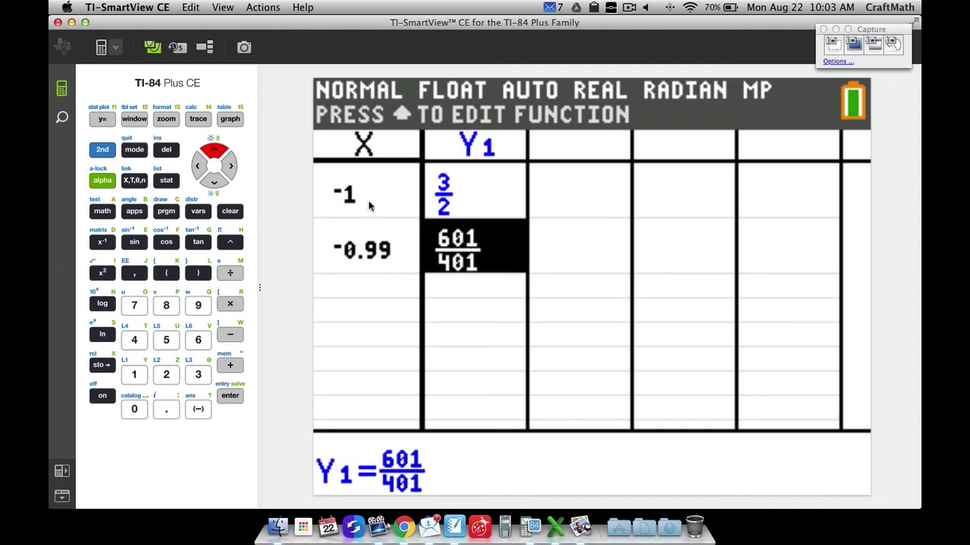
# - Enter −1.01 as the third X value in the table and inspect its Y1 value
pyautogui.click(211, 180)
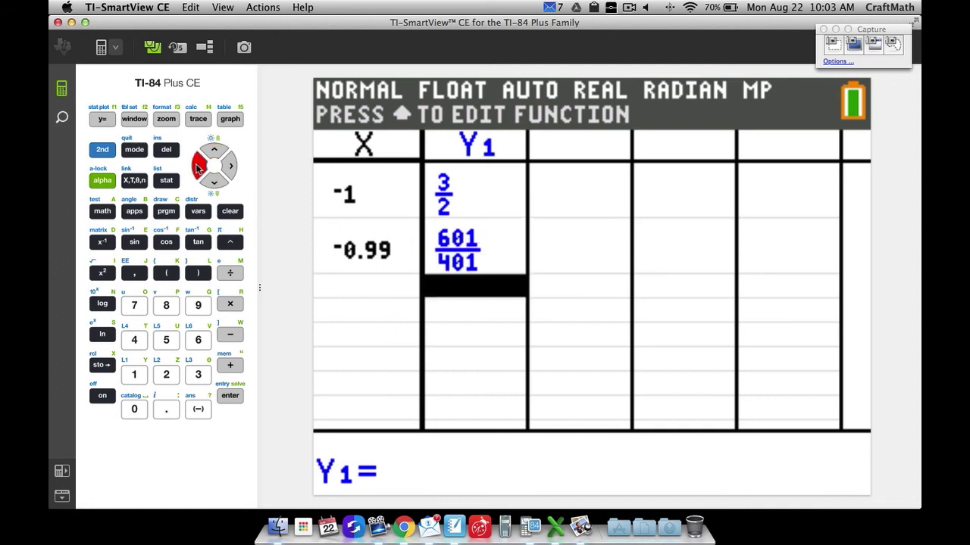
pyautogui.click(198, 166)
pyautogui.click(134, 375)
pyautogui.click(165, 409)
pyautogui.click(134, 409)
pyautogui.click(134, 374)
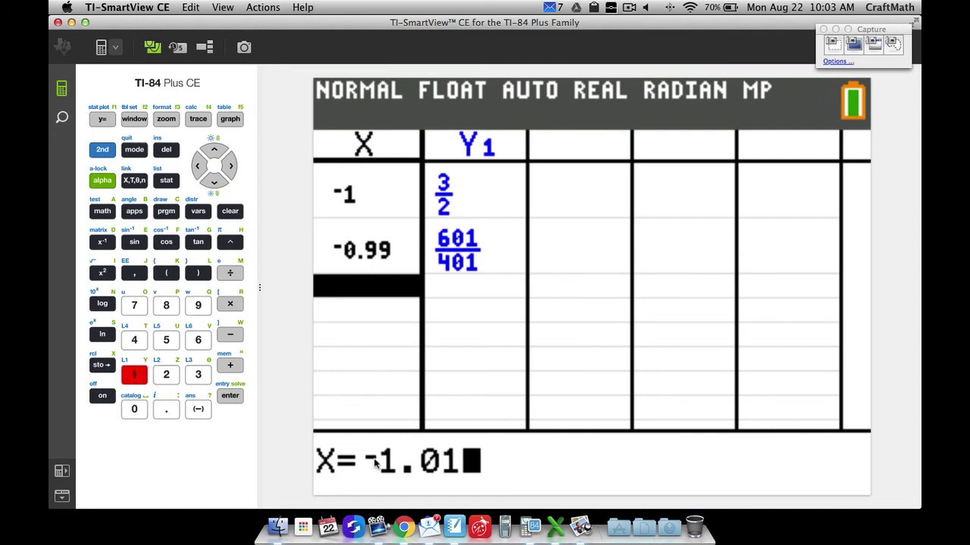
pyautogui.click(234, 401)
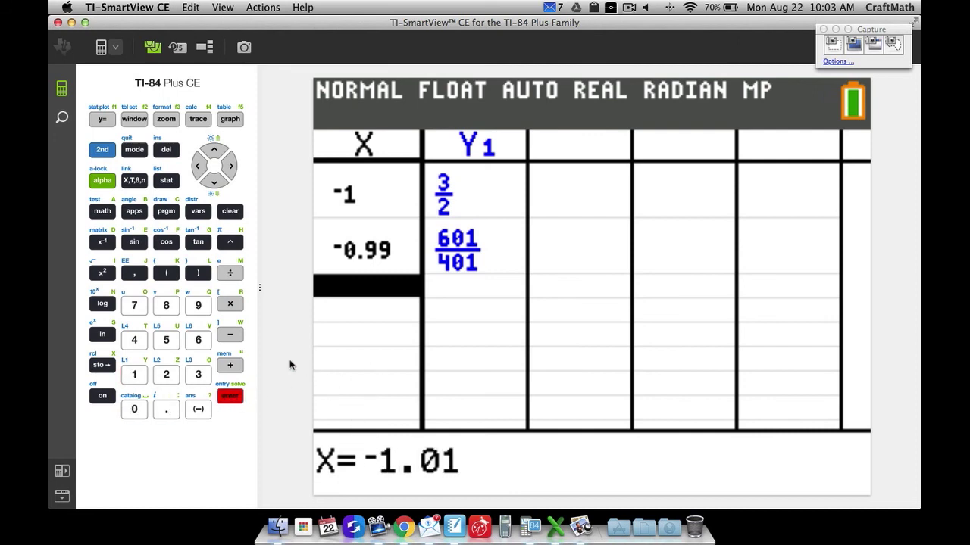
pyautogui.click(232, 165)
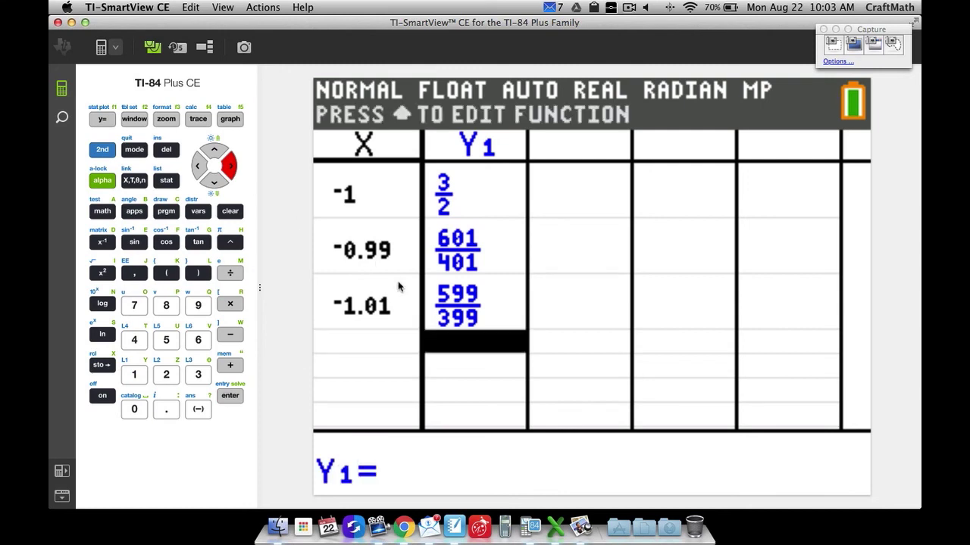
pyautogui.click(215, 152)
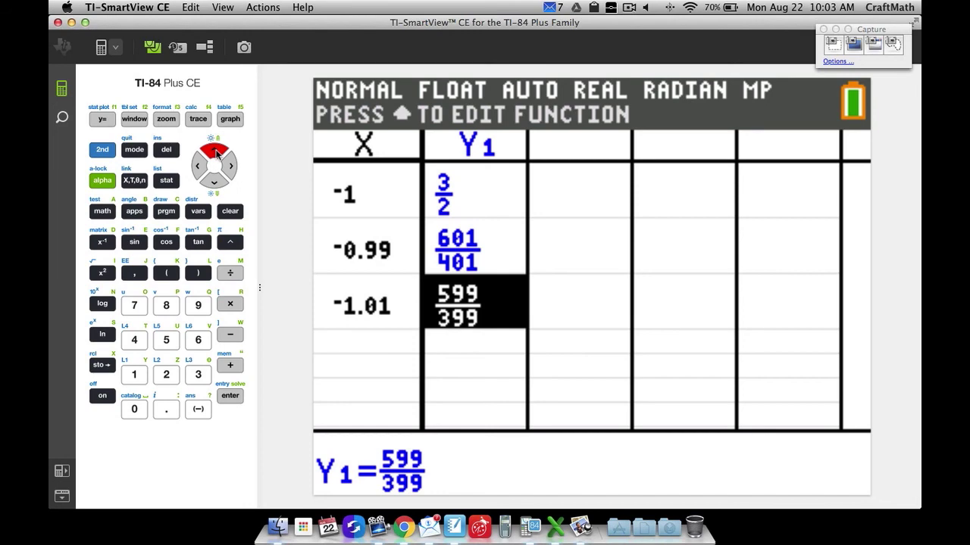
# - Place the calculator window beside the limit notes, and view the full Notebook page before returning to TI-SmartView
pyautogui.moveTo(479, 23); pyautogui.dragTo(920, 90)
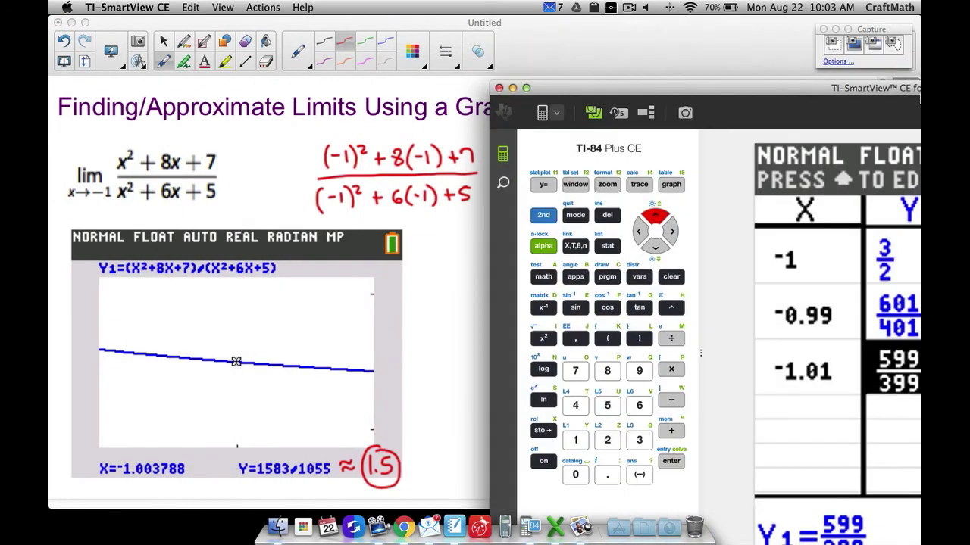
pyautogui.doubleClick(920, 91)
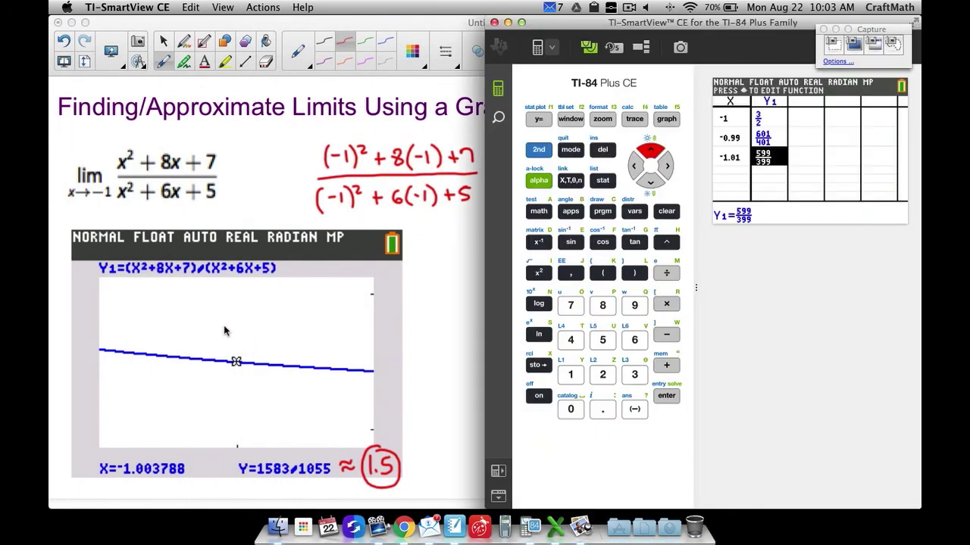
pyautogui.click(277, 170)
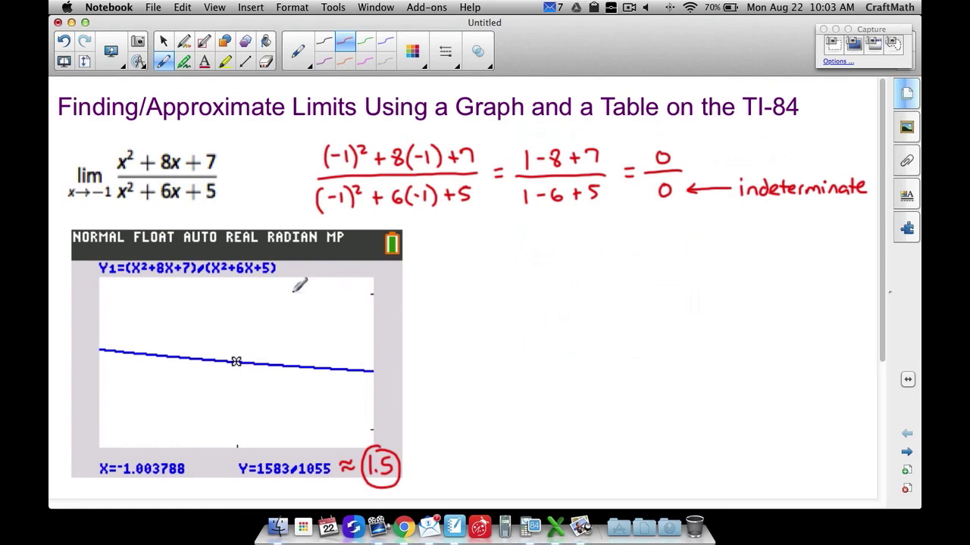
pyautogui.click(530, 527)
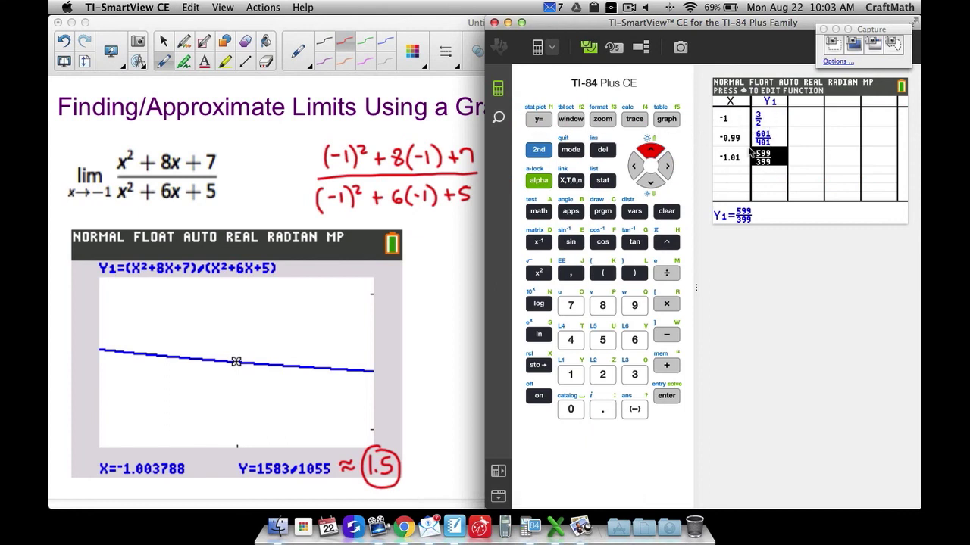
# - Switch the table setup's independent variable (Indpnt) back to Auto and display the automatically generated table
pyautogui.click(538, 149)
pyautogui.click(571, 119)
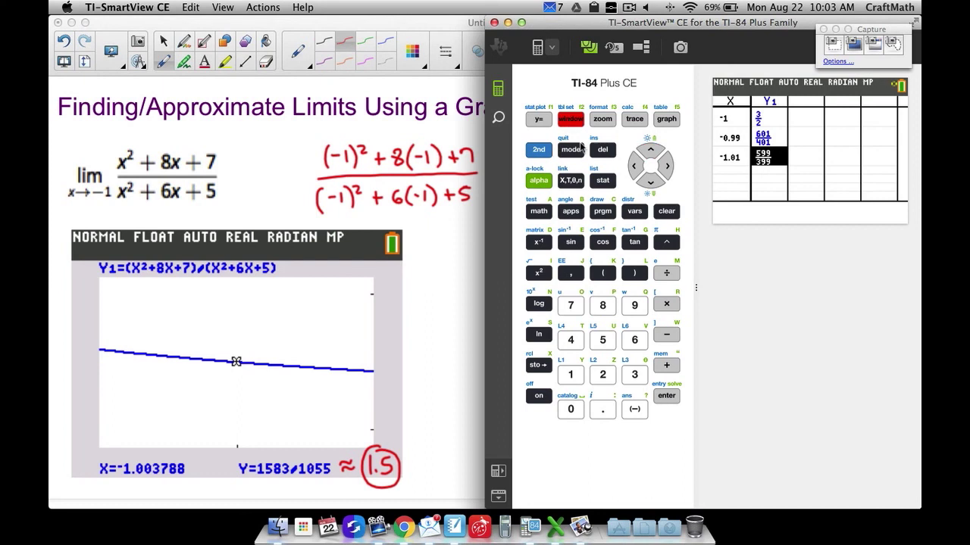
pyautogui.click(651, 183)
pyautogui.click(653, 184)
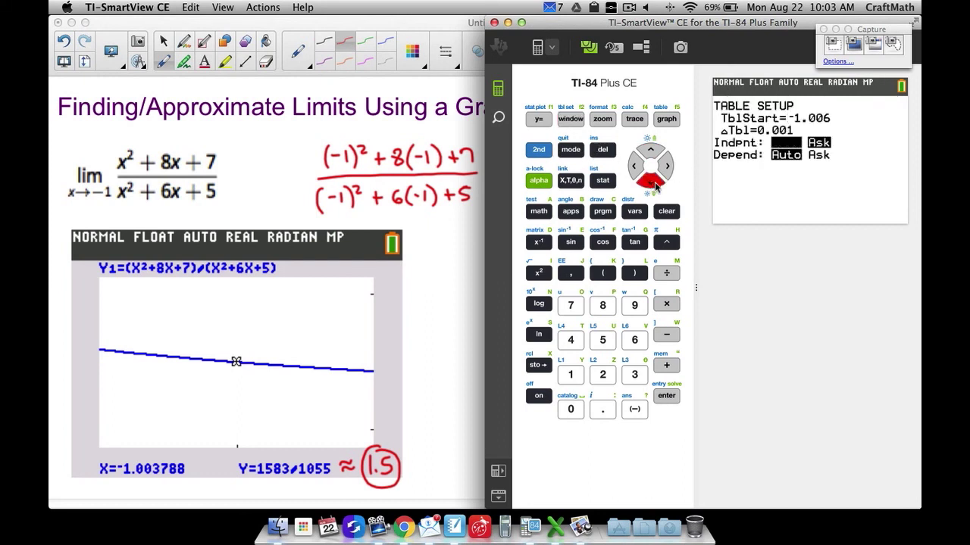
pyautogui.click(665, 395)
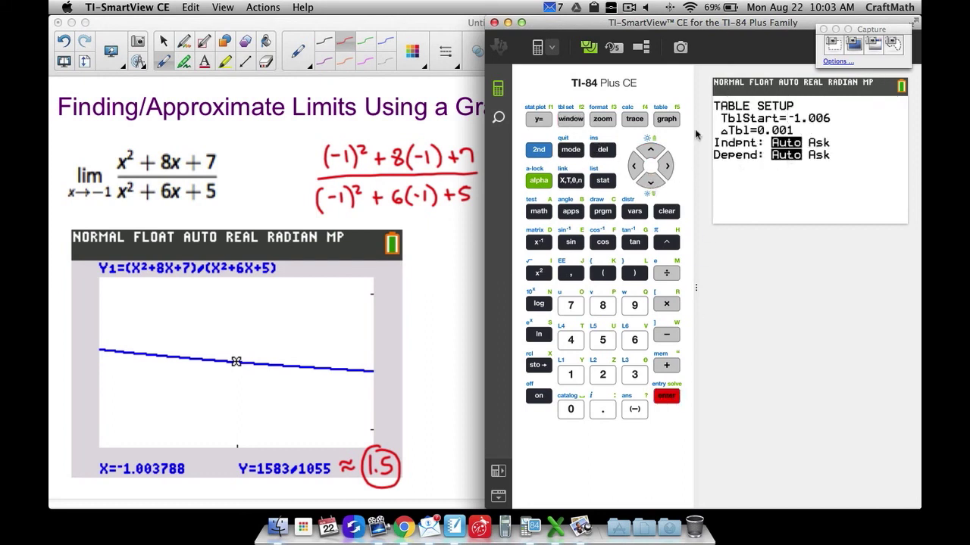
pyautogui.press('shift')
pyautogui.press('F5')
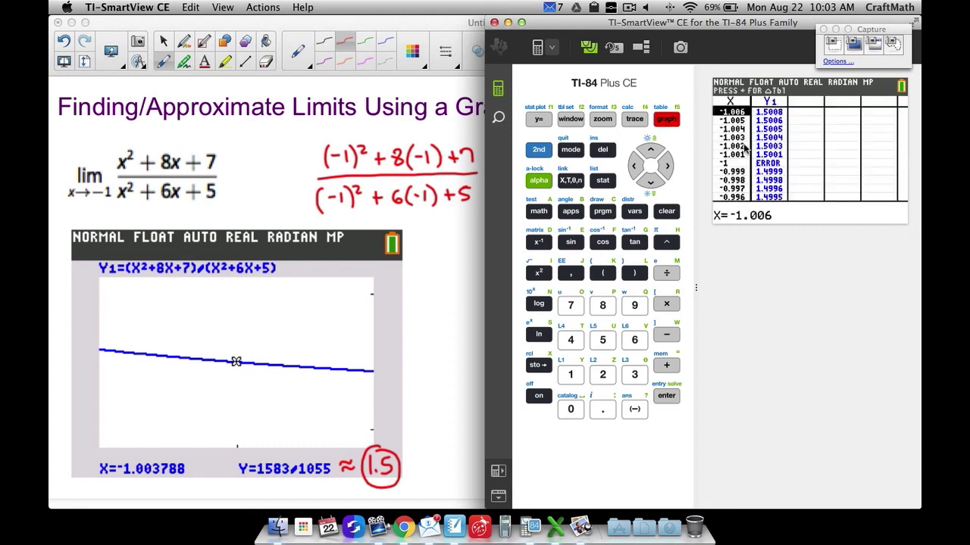
# - Review the table setup's start value and increment alongside the table, and return to the Notebook page
pyautogui.click(536, 151)
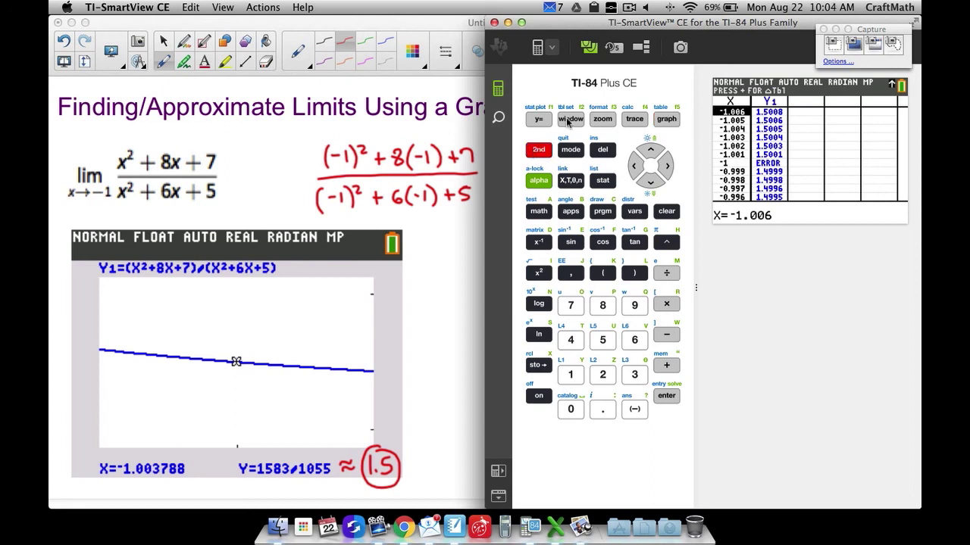
pyautogui.click(570, 121)
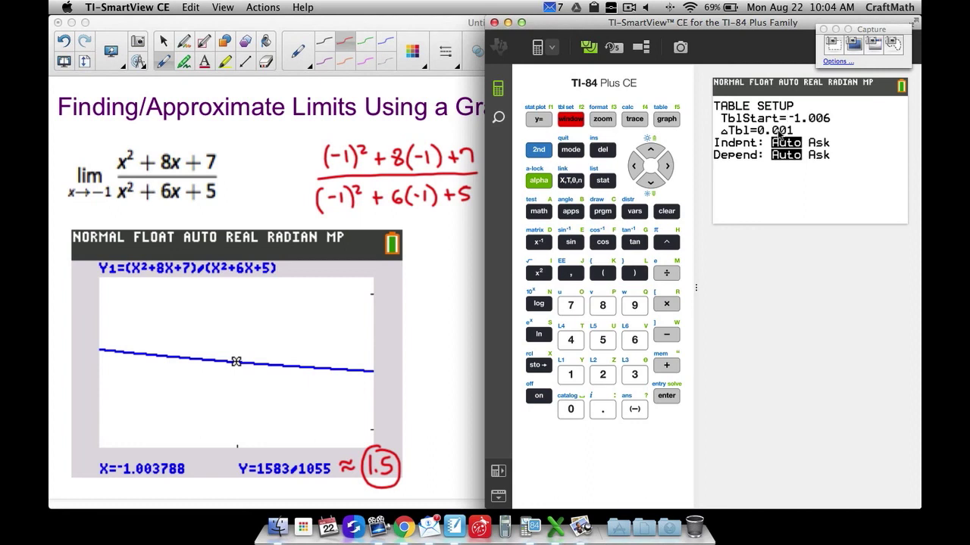
pyautogui.click(538, 149)
pyautogui.click(667, 120)
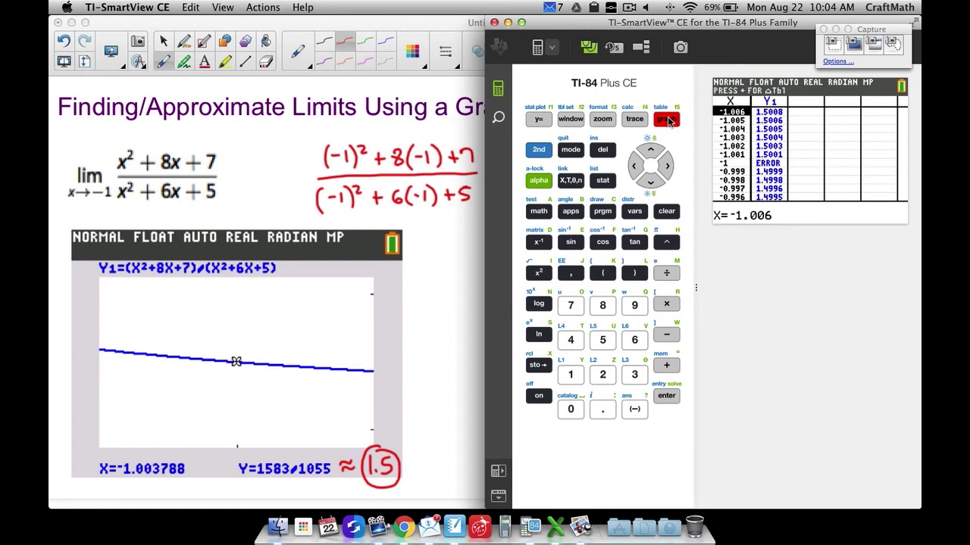
pyautogui.click(449, 323)
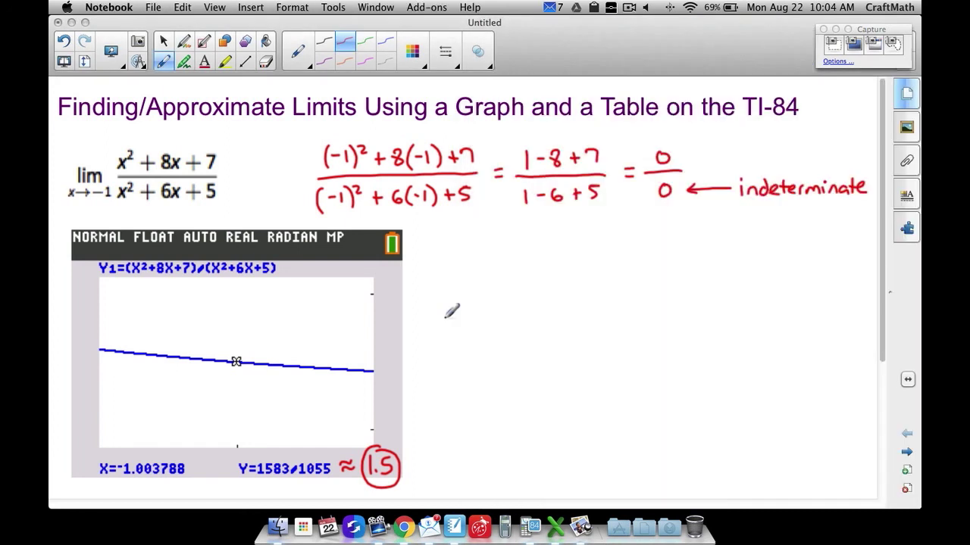